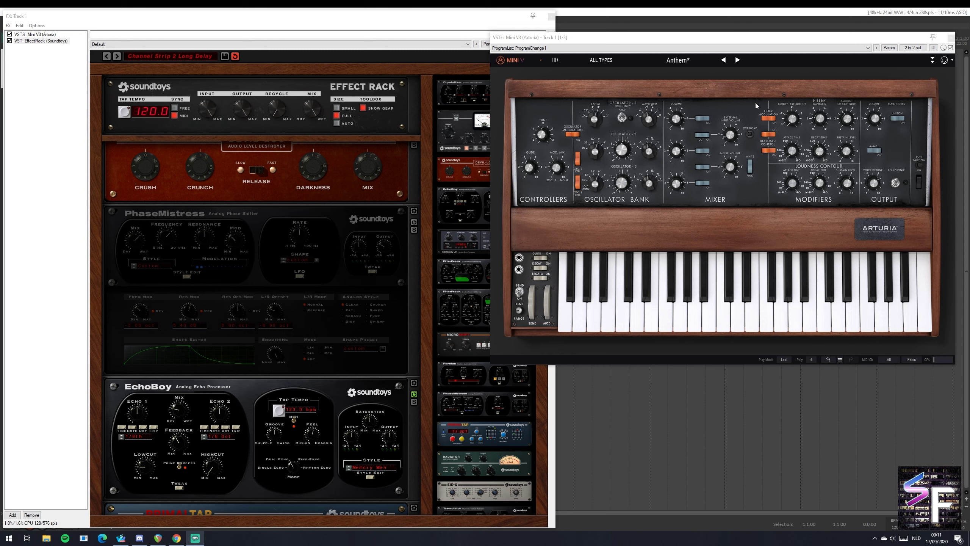
Expand the Mini V's advanced section to view its built-in effects, and collapse it again.
click(932, 60)
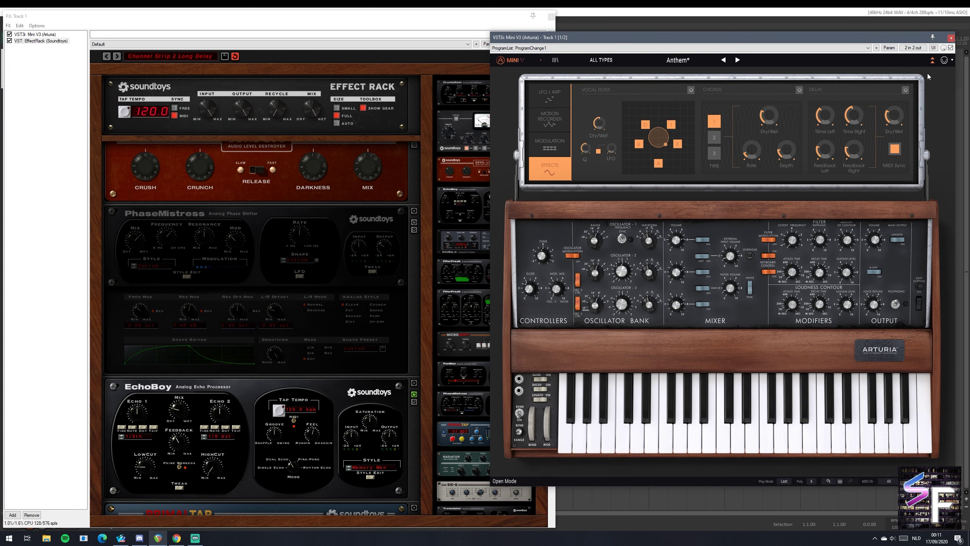
click(933, 60)
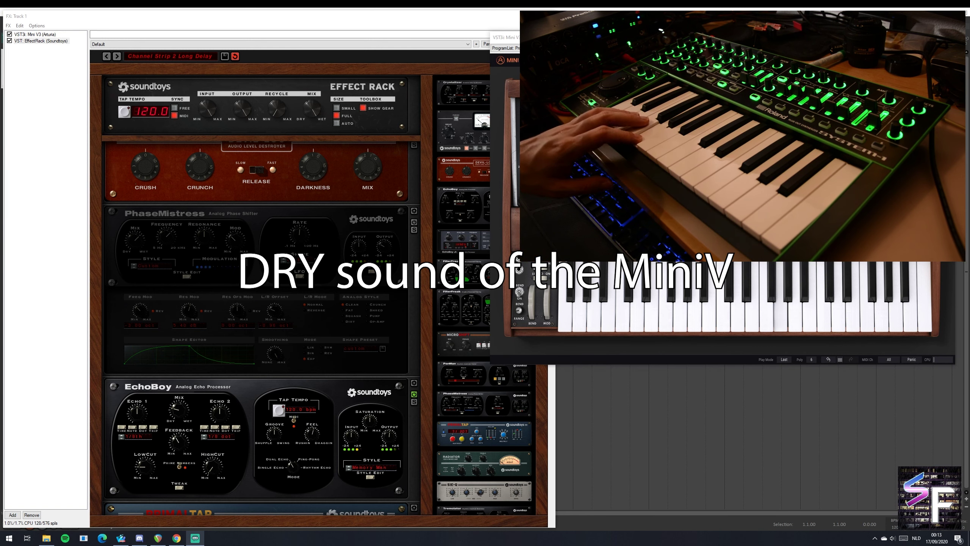
Take the Soundtoys Effect Rack out of bypass and load the EchoBoy's Galaxy preset from 05 Spaces.
click(411, 70)
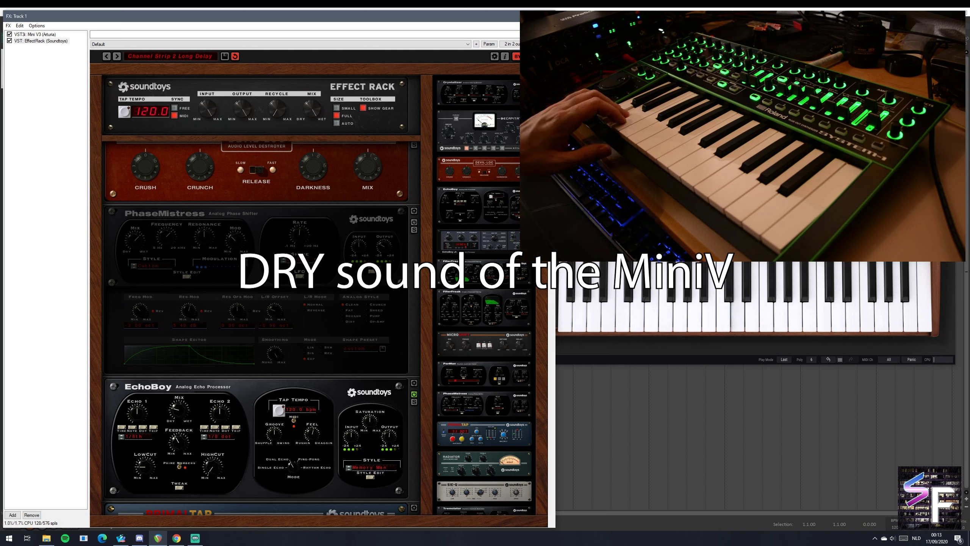
click(517, 56)
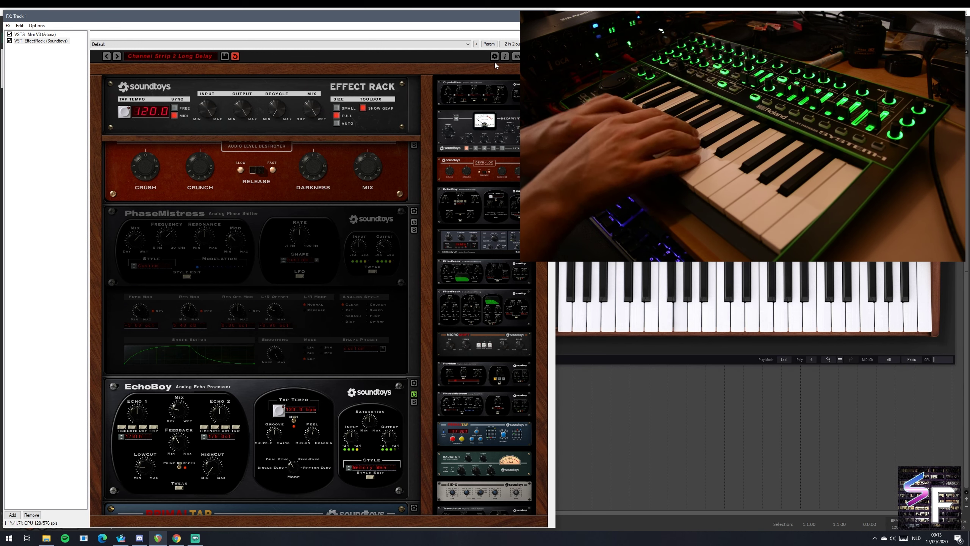
click(150, 60)
mouse_move(198, 84)
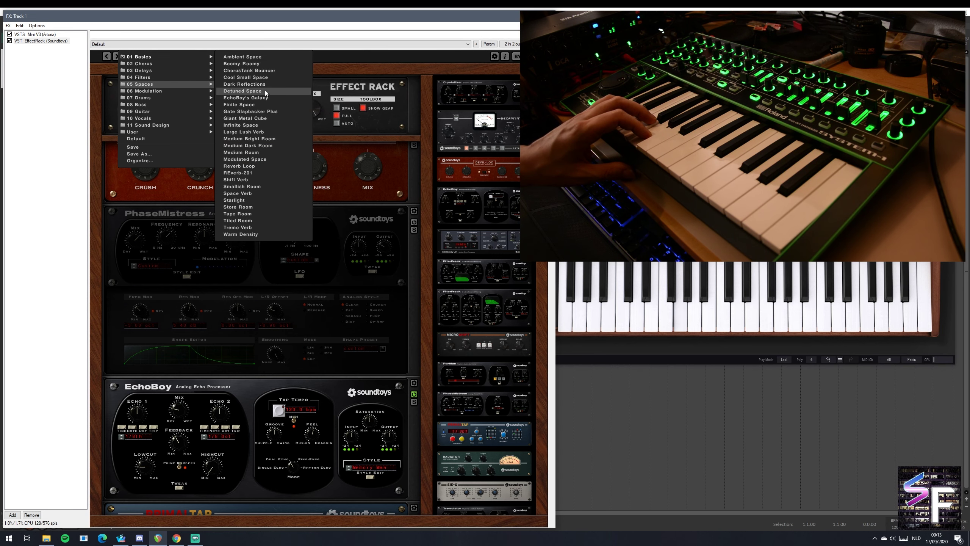
click(285, 98)
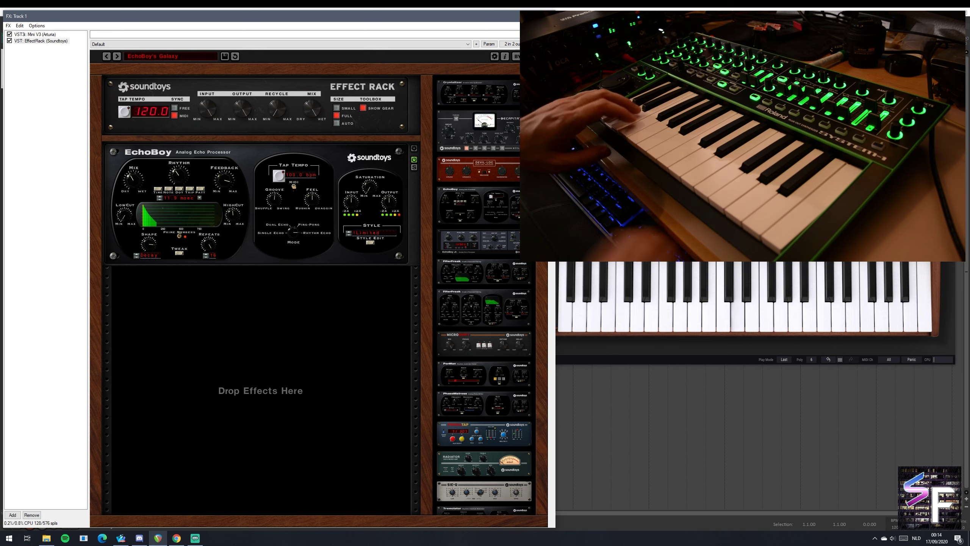
Load the Large Lush Verb preset from 05 Spaces in the Effect Rack.
click(170, 58)
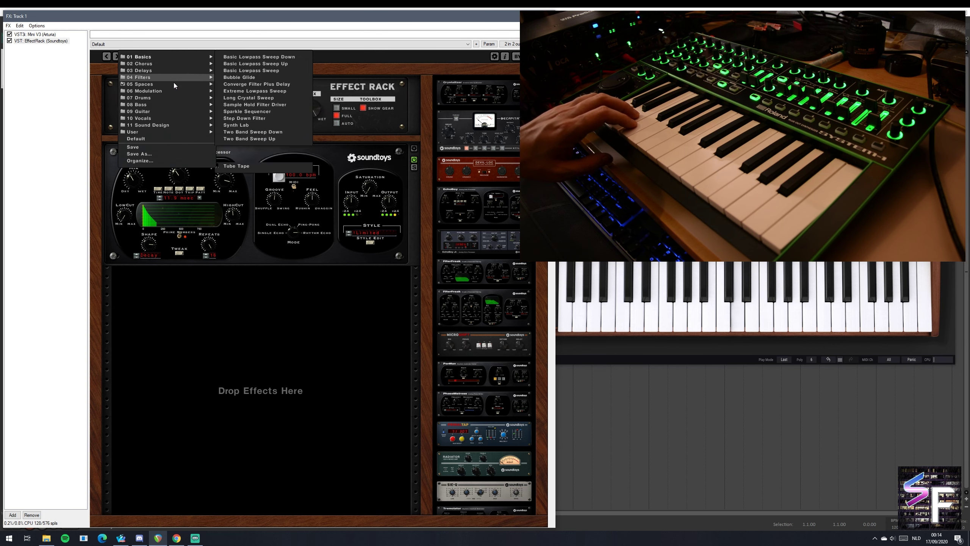
mouse_move(195, 88)
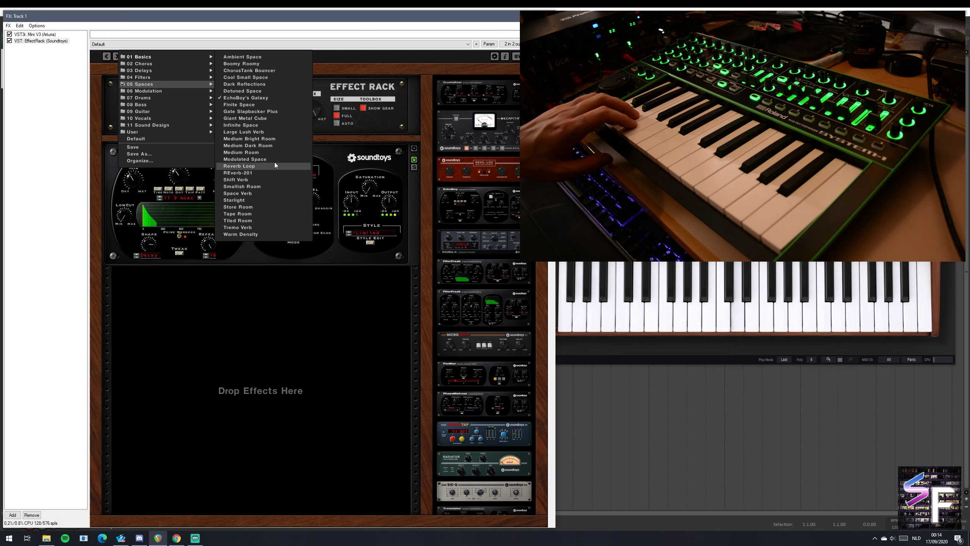
click(283, 131)
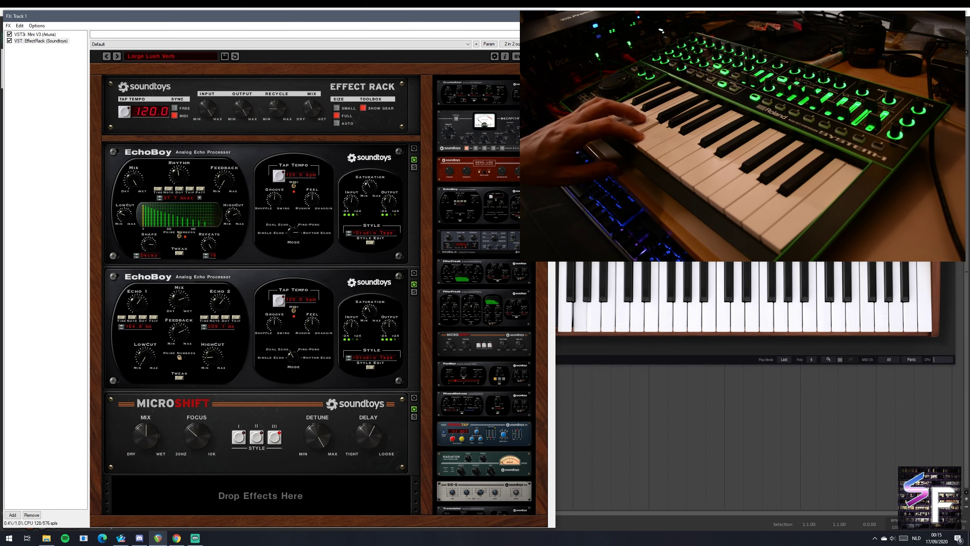
Load the Filtered Diffused Delay preset from 03 Delays in the Effect Rack.
click(177, 59)
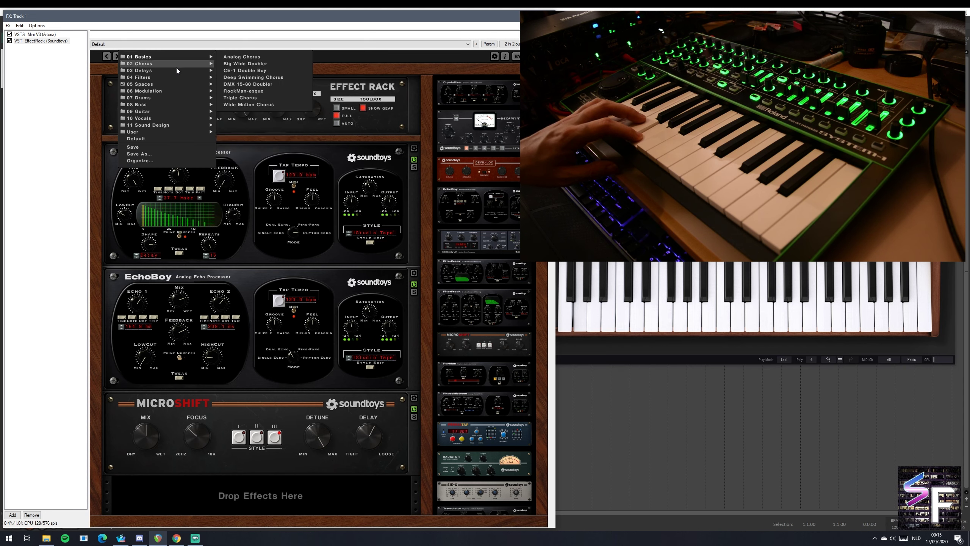
mouse_move(171, 70)
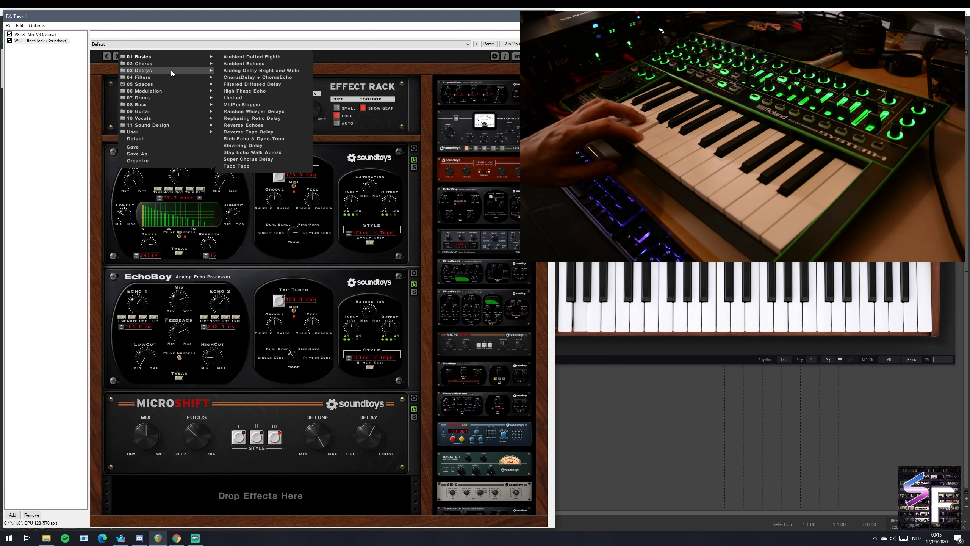
click(281, 88)
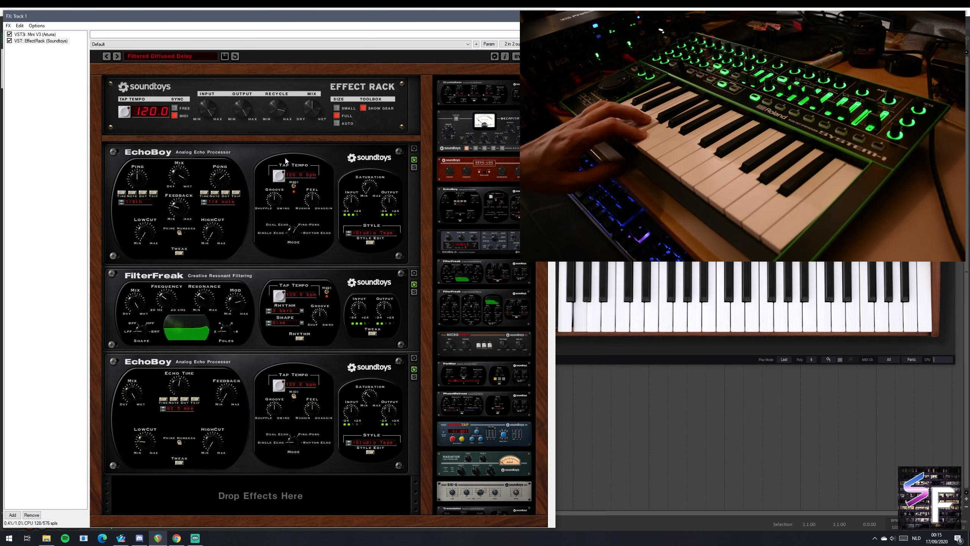
Load the Rich Echo & Dyno-Trem preset from 03 Delays in the Effect Rack.
click(170, 53)
mouse_move(193, 72)
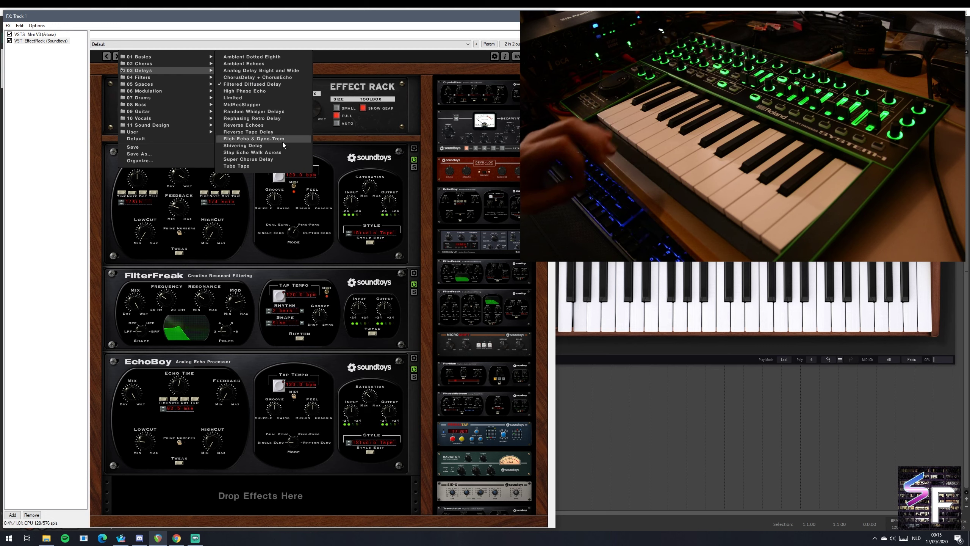
click(253, 138)
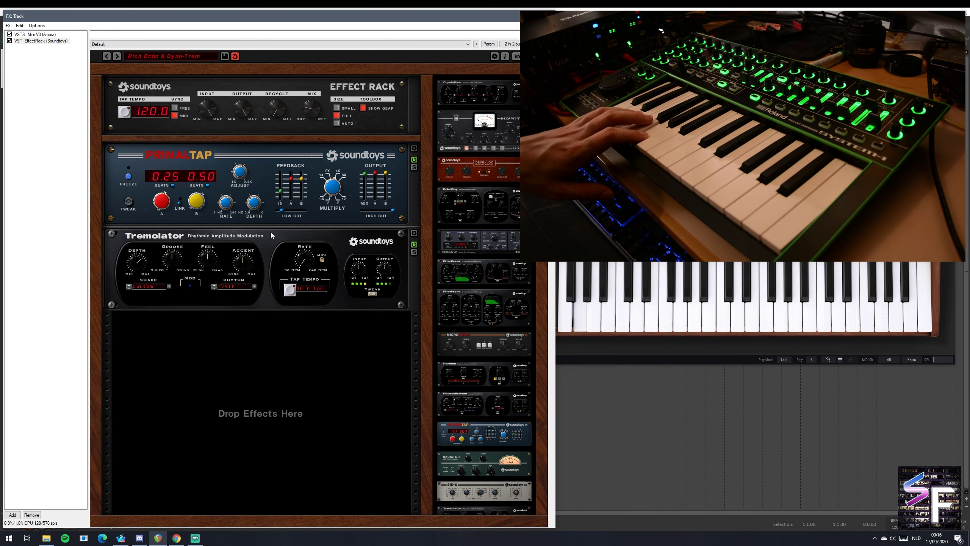
Load the Detuned Space preset from 05 Spaces and toggle the Effect Rack's bypass to compare the sound.
click(142, 56)
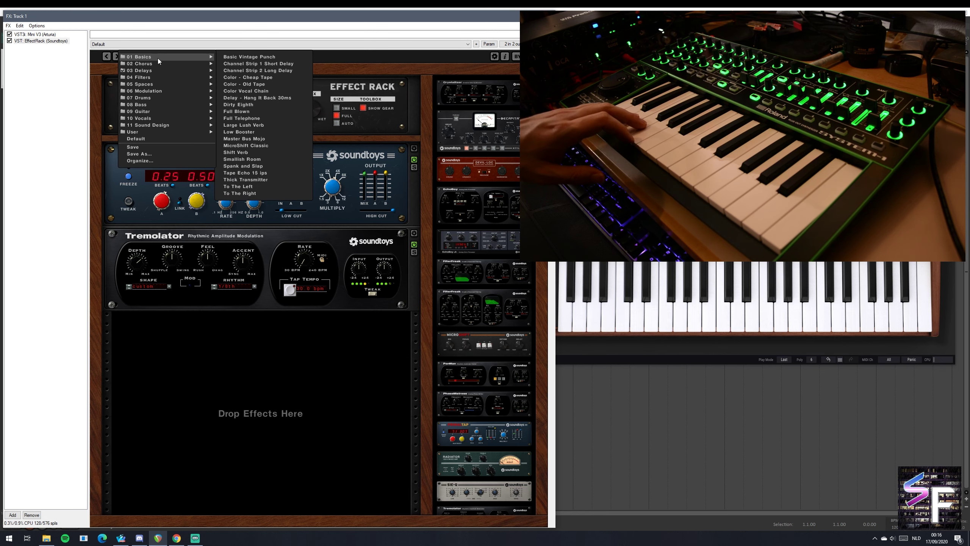
mouse_move(195, 84)
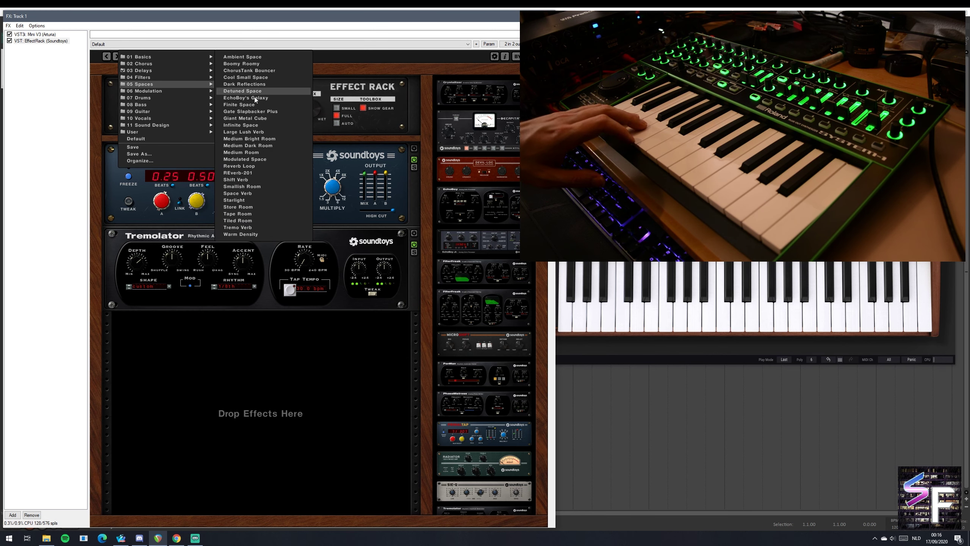
click(276, 94)
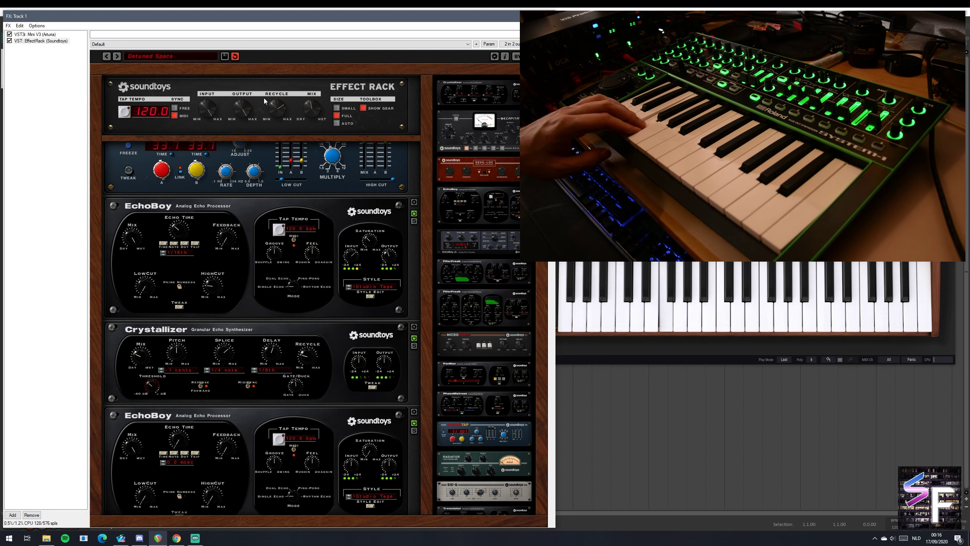
click(517, 56)
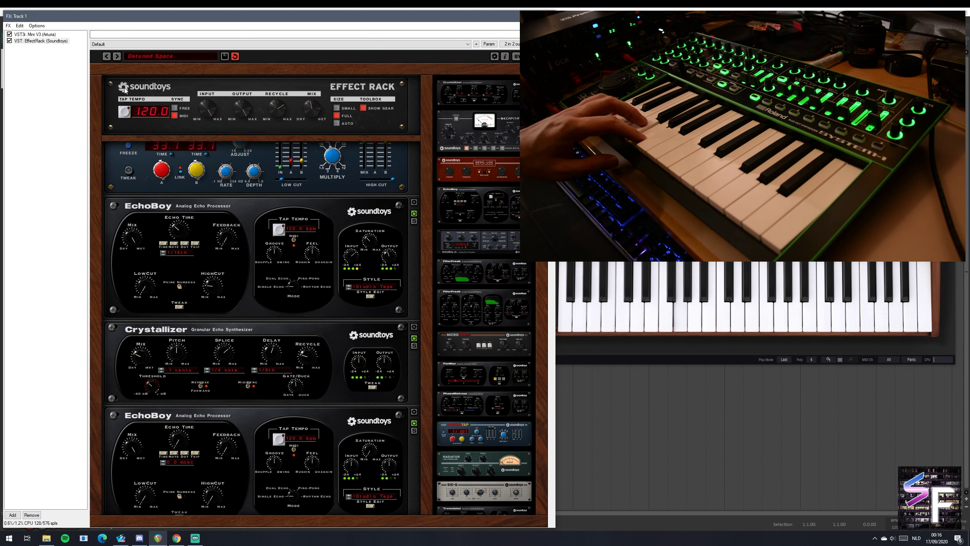
Load the PhaseMistress 4 Stage preset from 06 Modulation in the Effect Rack.
click(159, 57)
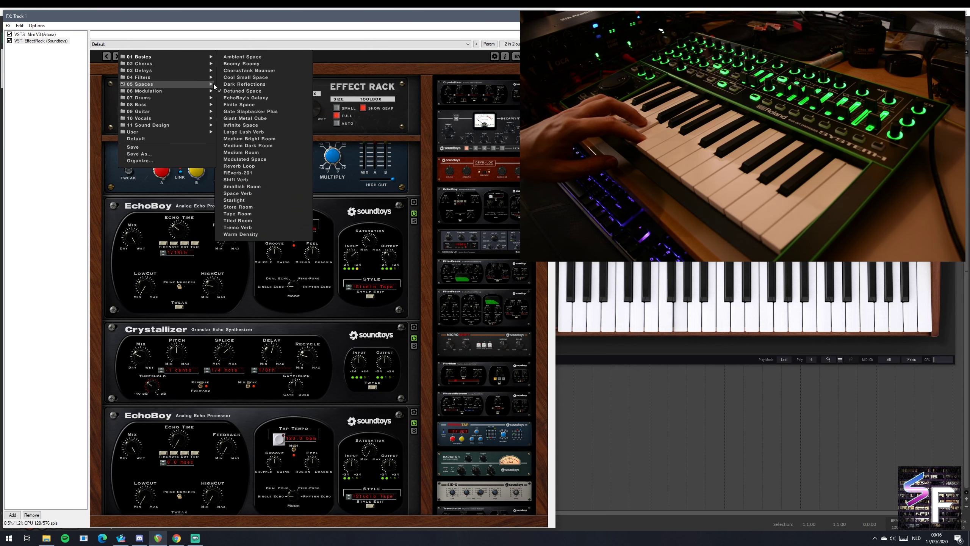
mouse_move(193, 104)
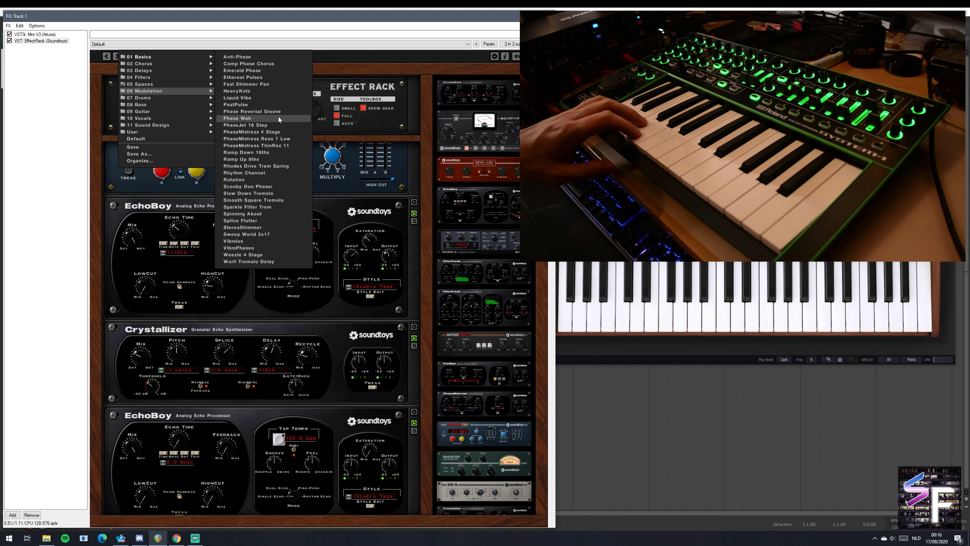
click(288, 132)
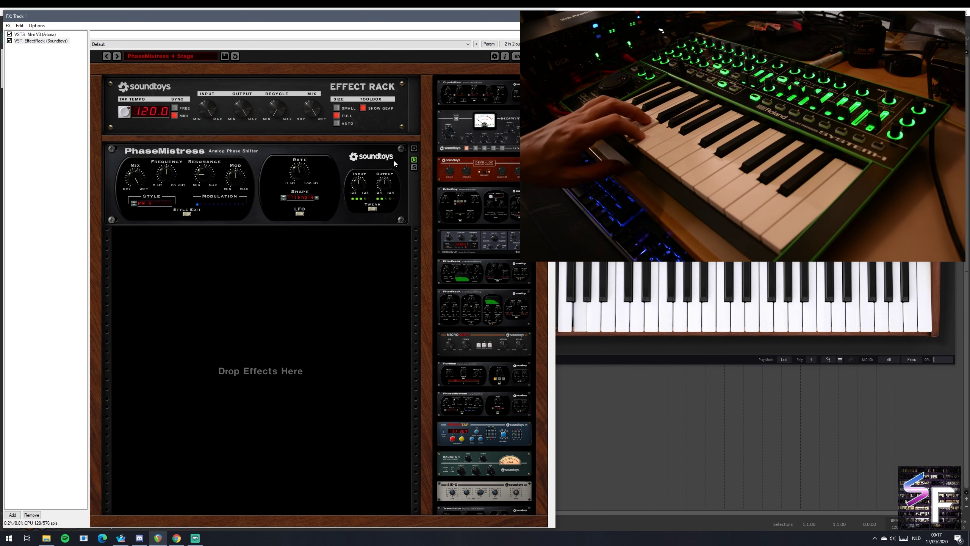
Load the Pipe Driver Random preset from 11 Sound Design in the Effect Rack.
click(168, 64)
mouse_move(185, 119)
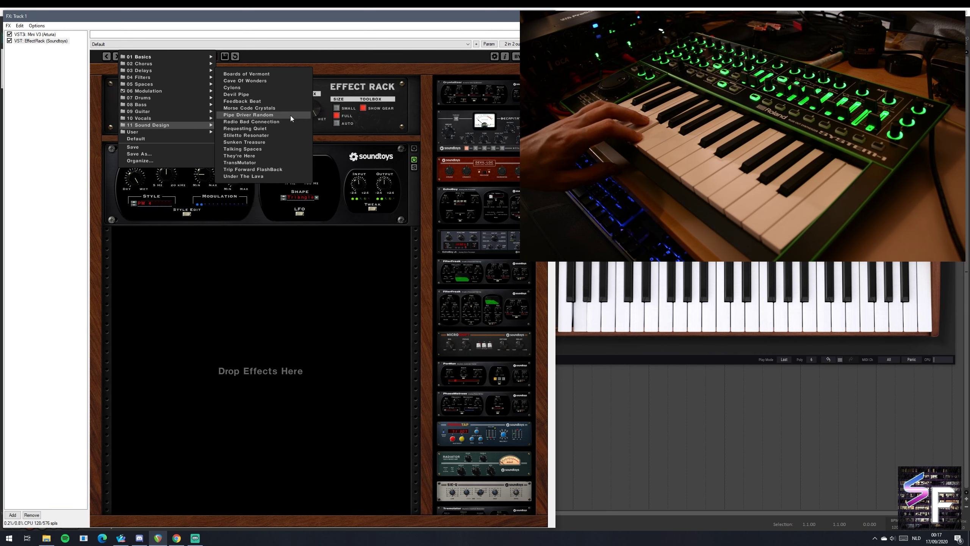
click(290, 115)
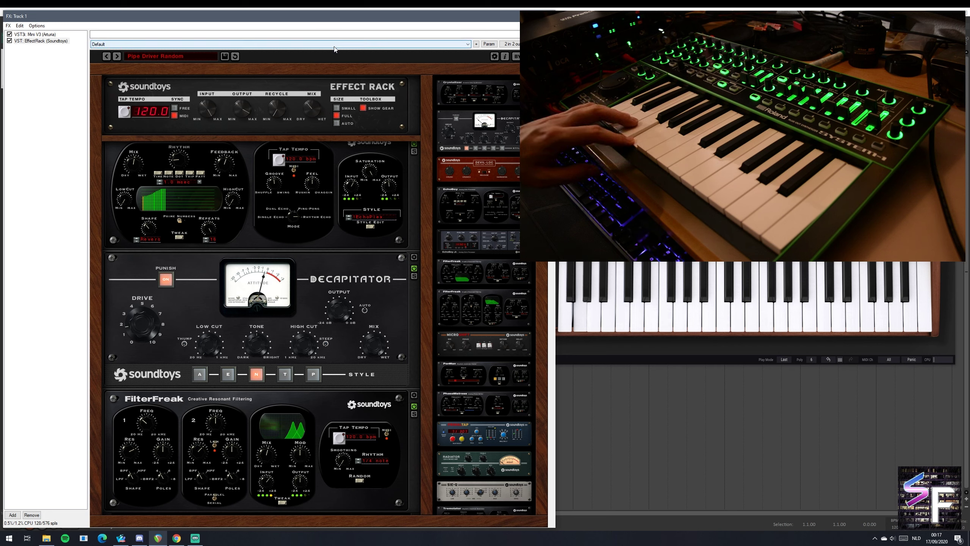
Load the Vocal Twin Double Slap preset from 10 Vocals in the Effect Rack.
click(156, 55)
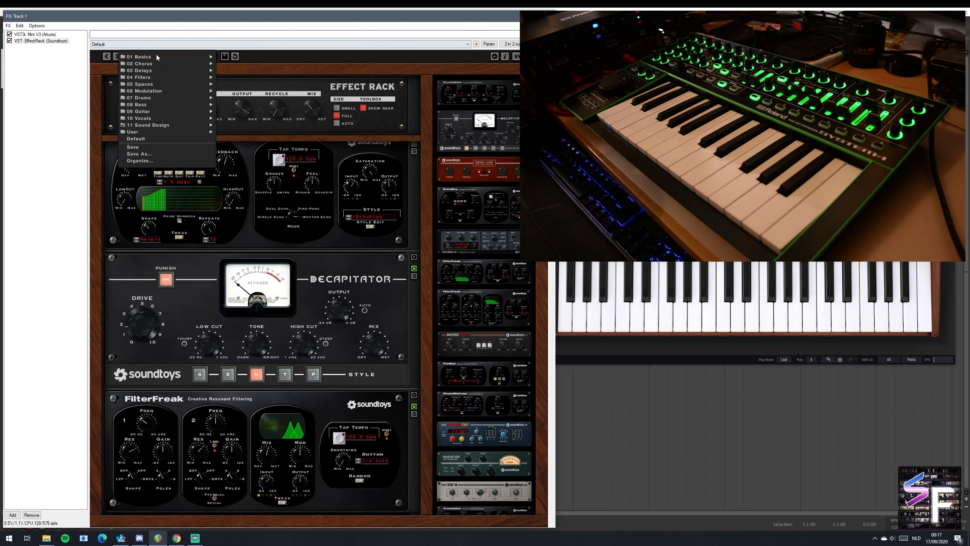
mouse_move(190, 119)
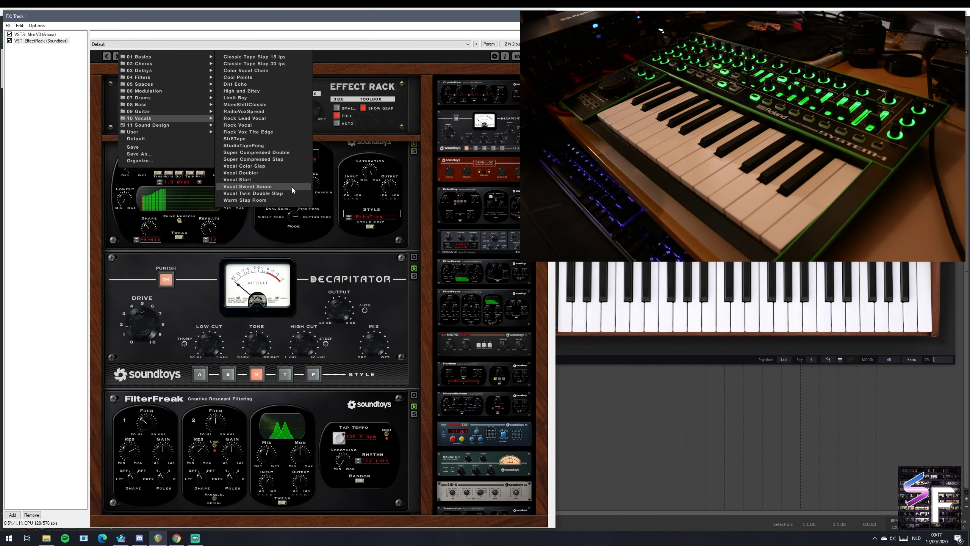
click(283, 193)
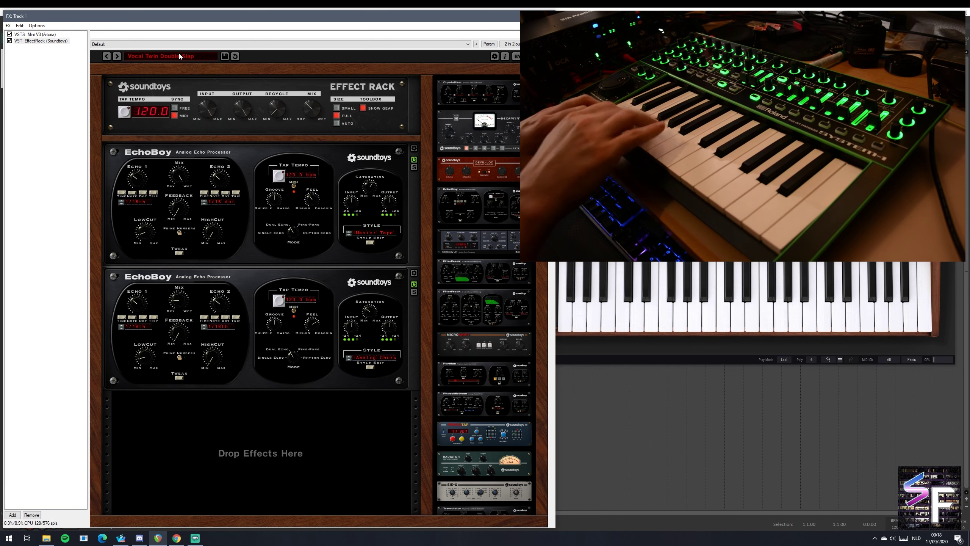
Load the Analog Chorus preset from 02 Chorus and put the Effect Rack into bypass.
click(153, 59)
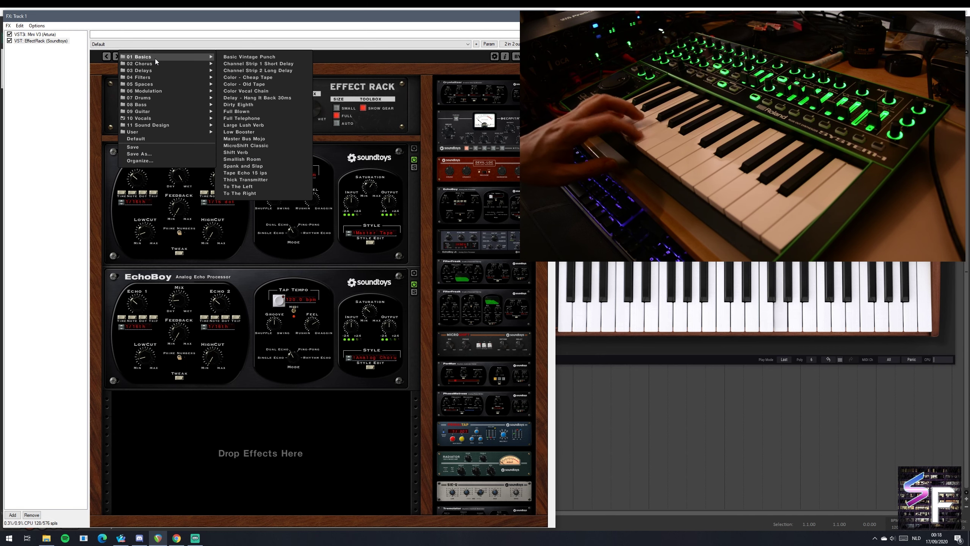
mouse_move(155, 70)
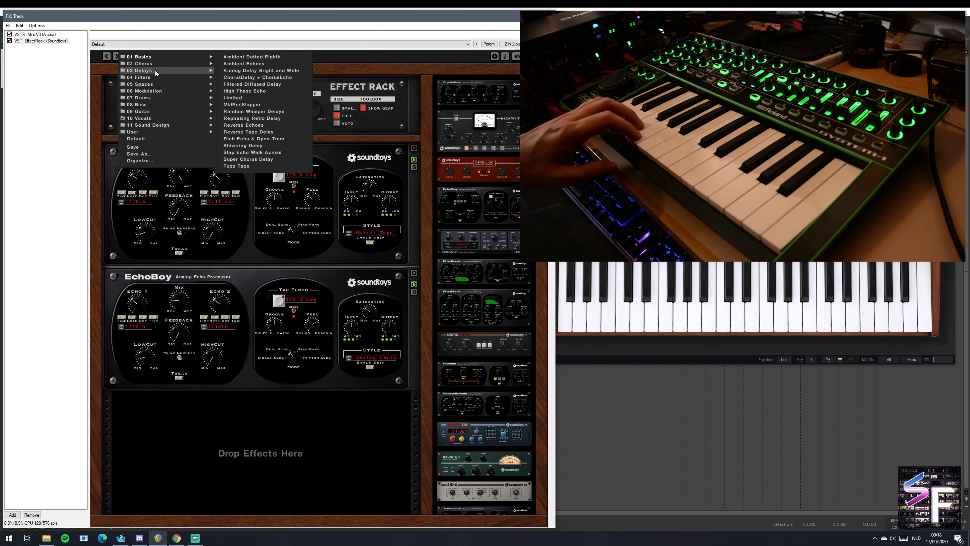
mouse_move(166, 87)
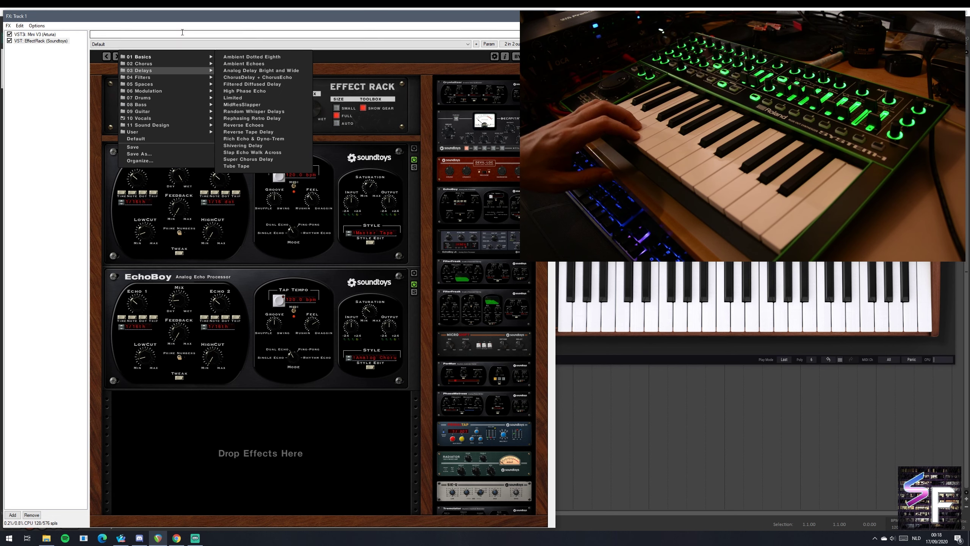
click(288, 58)
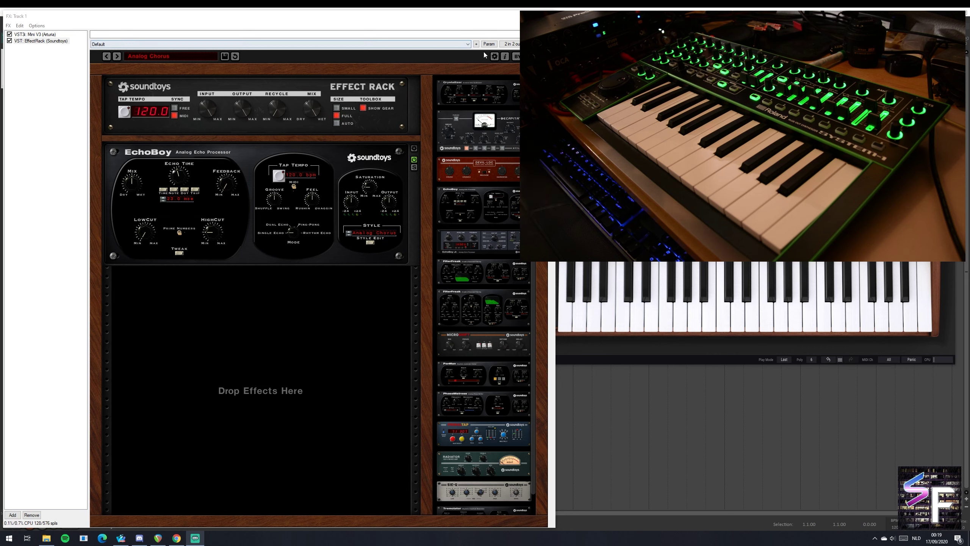
key(alt+Tab)
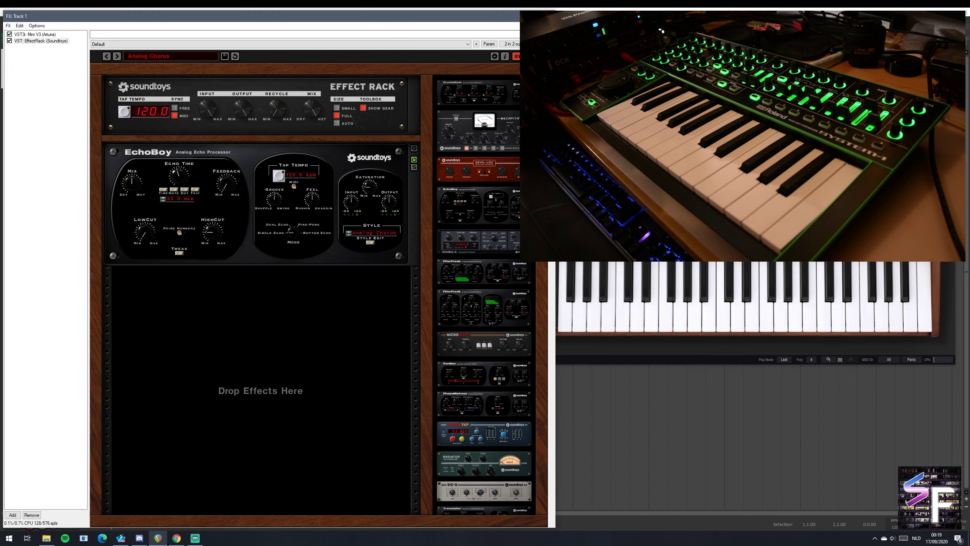
Bring the Mini V window forward, expand and collapse its advanced section, and return to the Effect Rack.
key(alt+Tab)
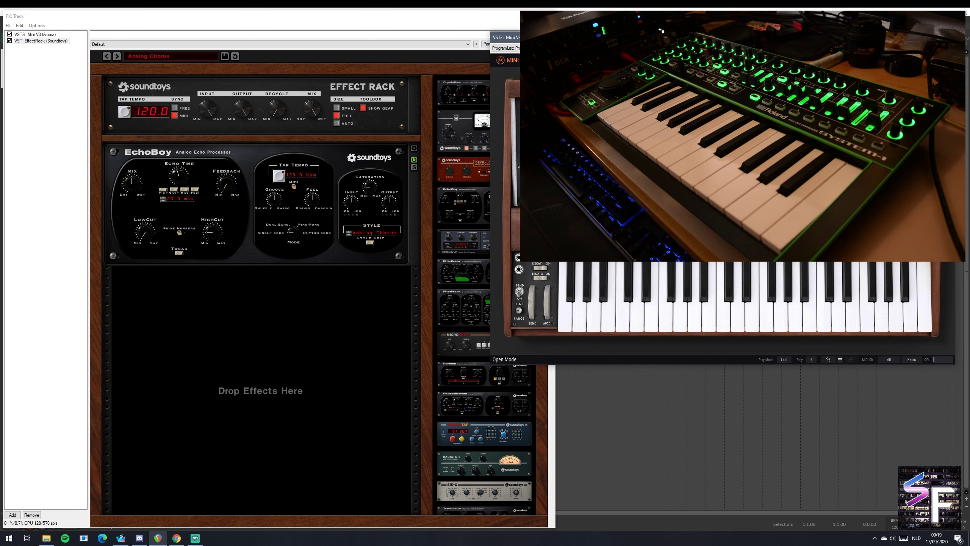
click(390, 384)
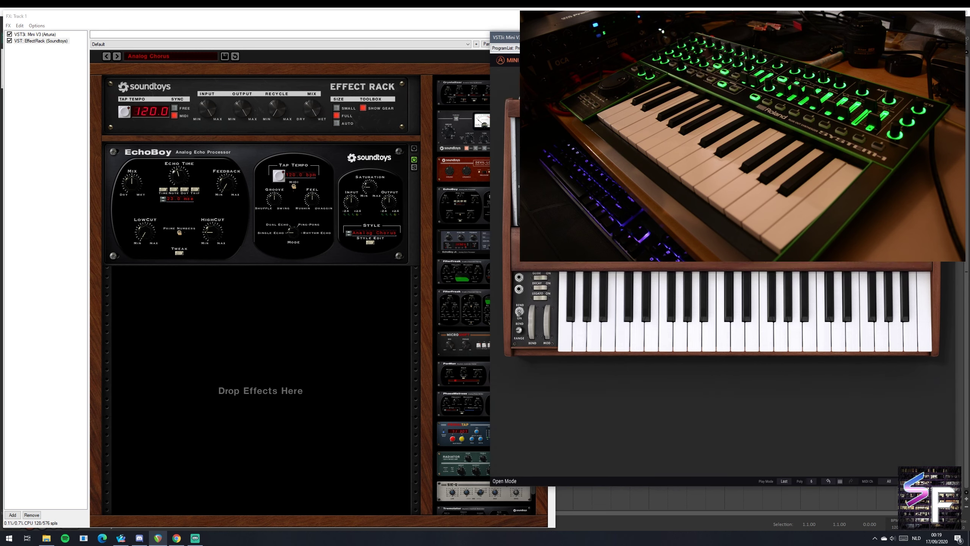
drag(533, 486, 533, 364)
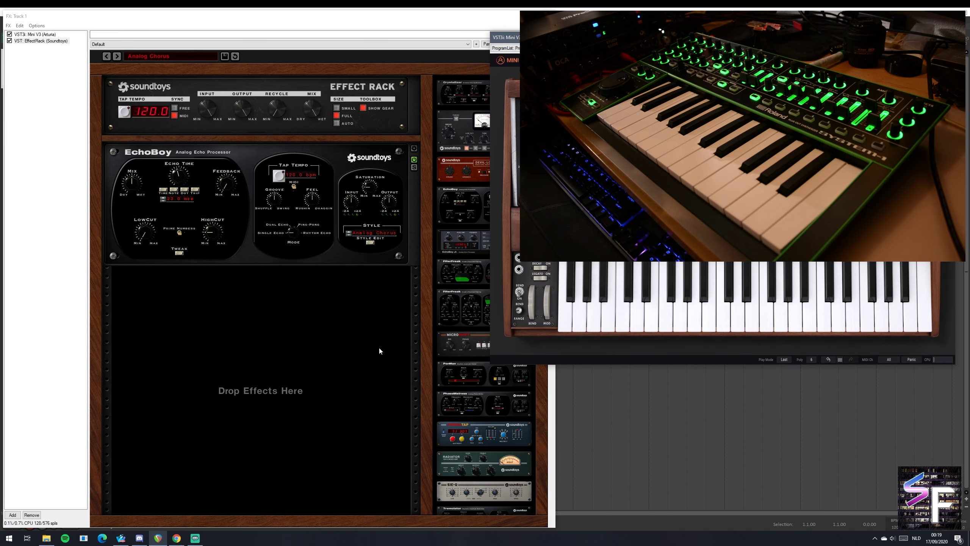
click(363, 349)
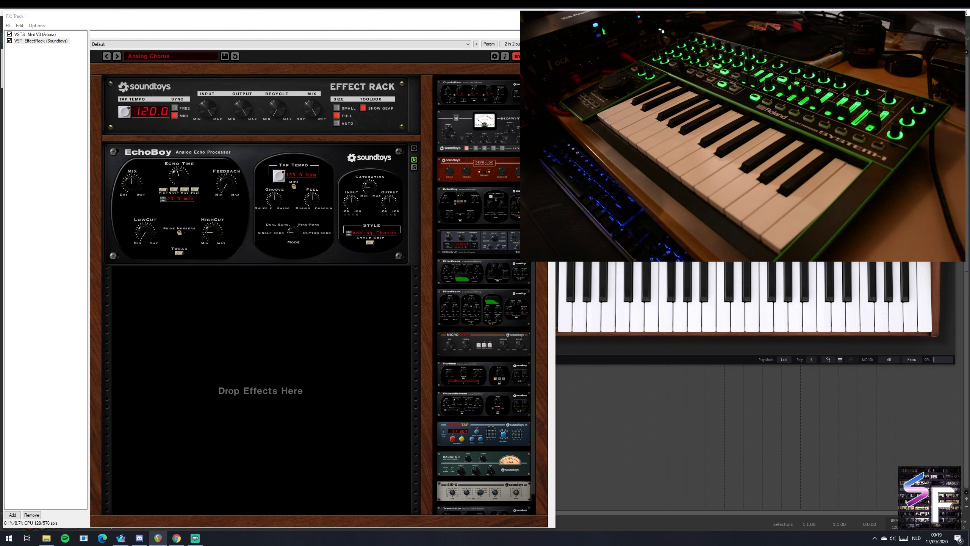
click(157, 538)
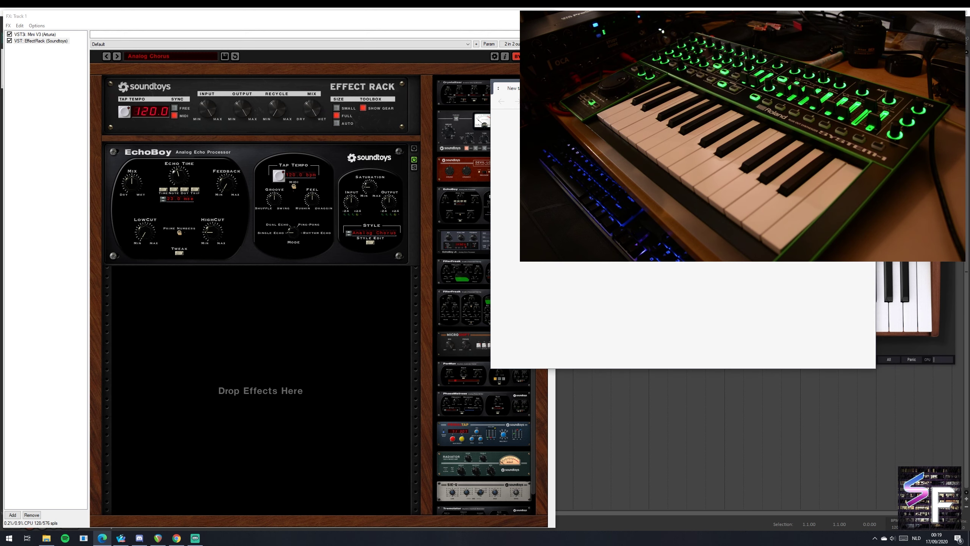
click(867, 86)
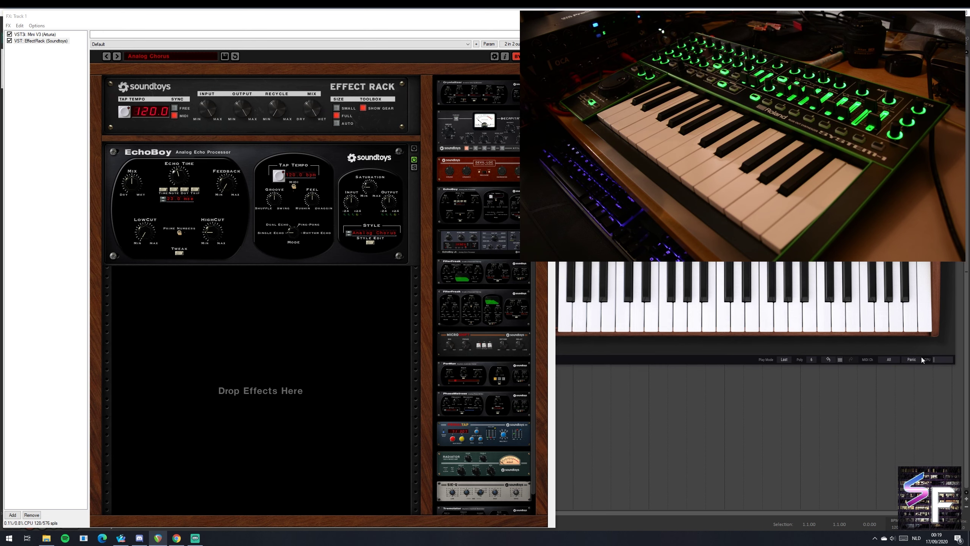
key(alt+Tab)
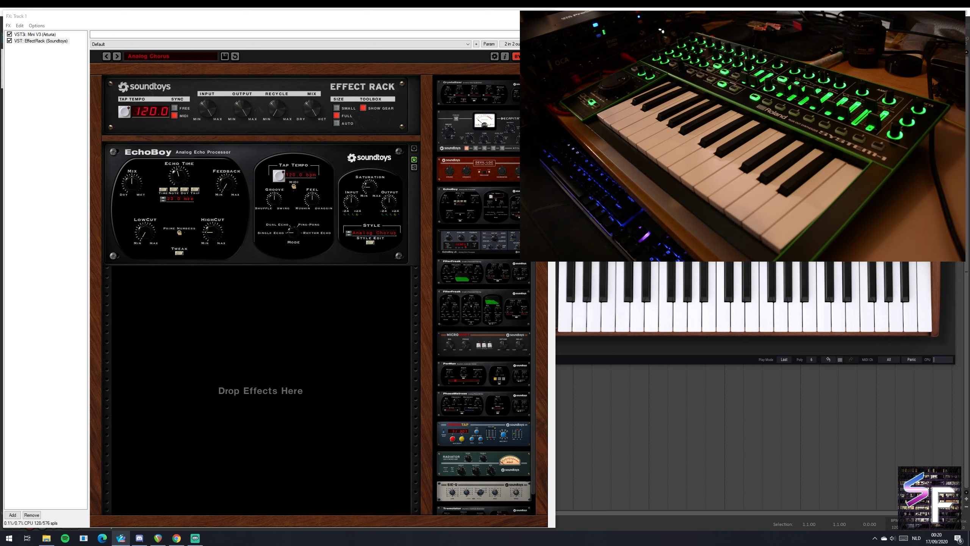
key(alt+Tab)
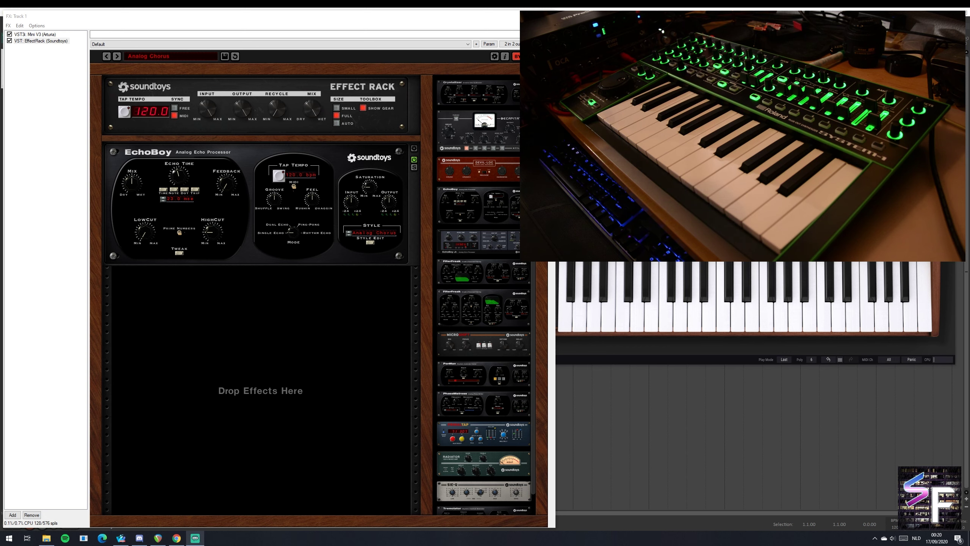
key(alt+Tab)
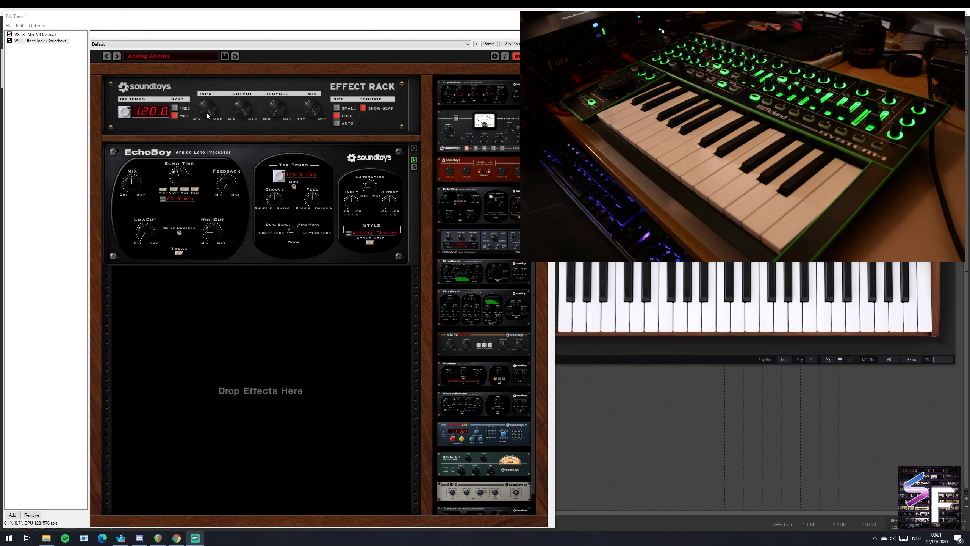
click(343, 353)
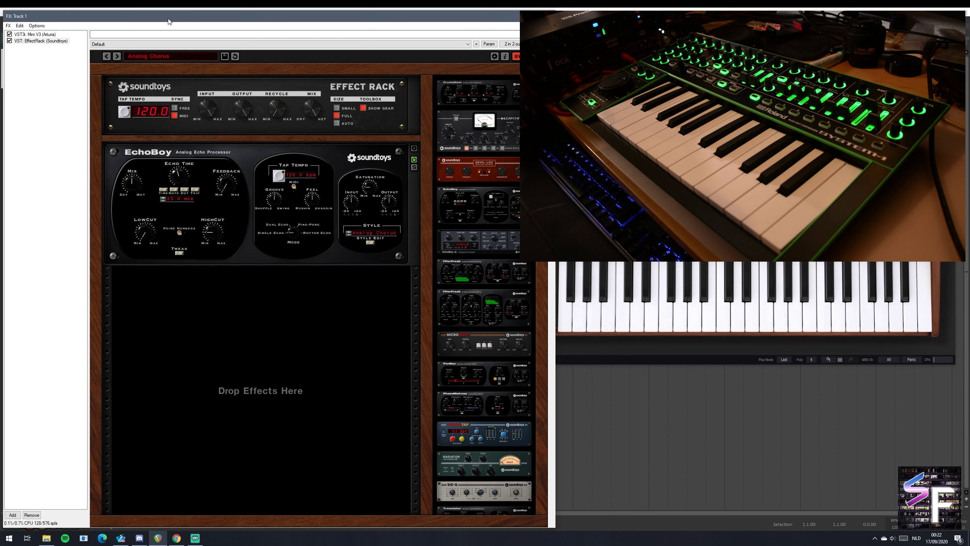
mouse_move(168, 19)
mouse_down()
mouse_move(176, 19)
mouse_move(168, 16)
mouse_up()
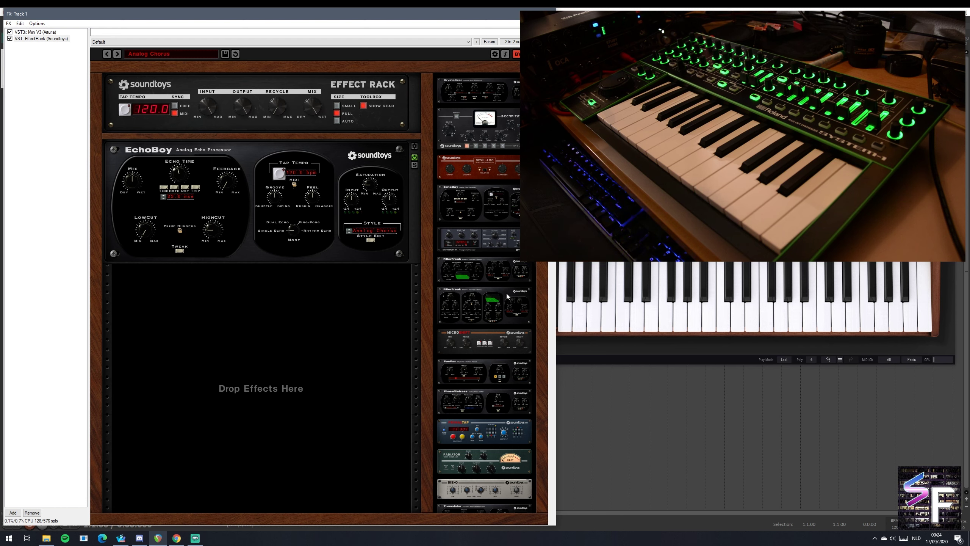
Try FilterFreak below EchoBoy and take it out again, and try the Small rack size before returning to Full.
drag(506, 292, 254, 304)
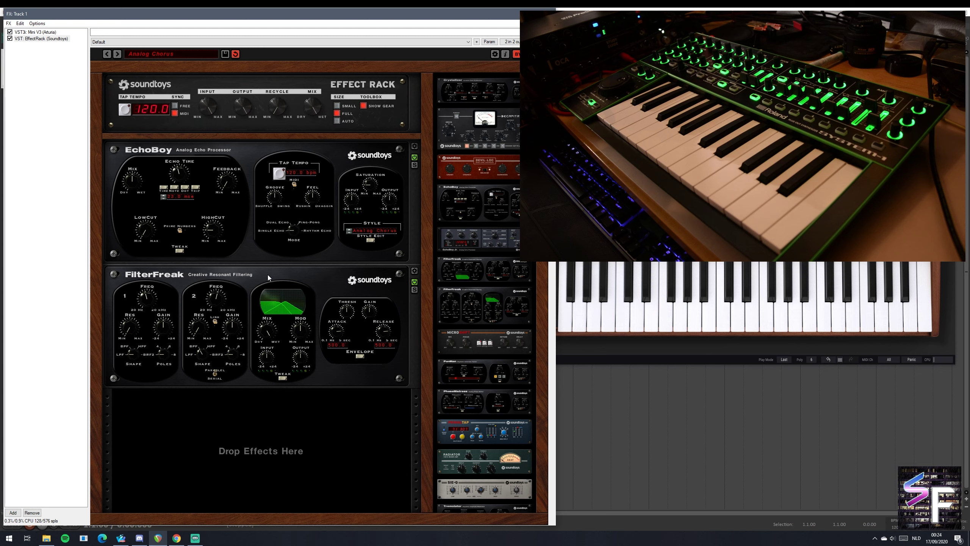
drag(268, 275, 493, 294)
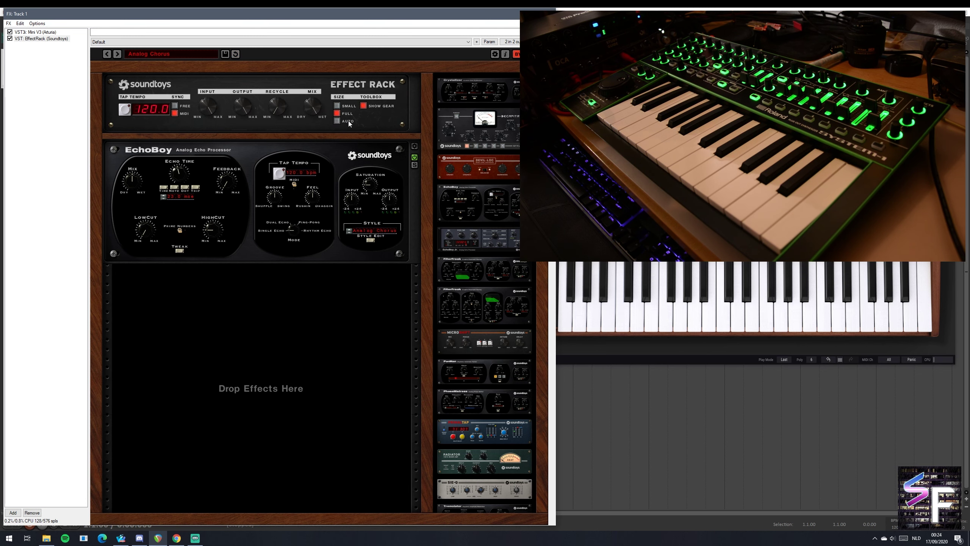
click(337, 106)
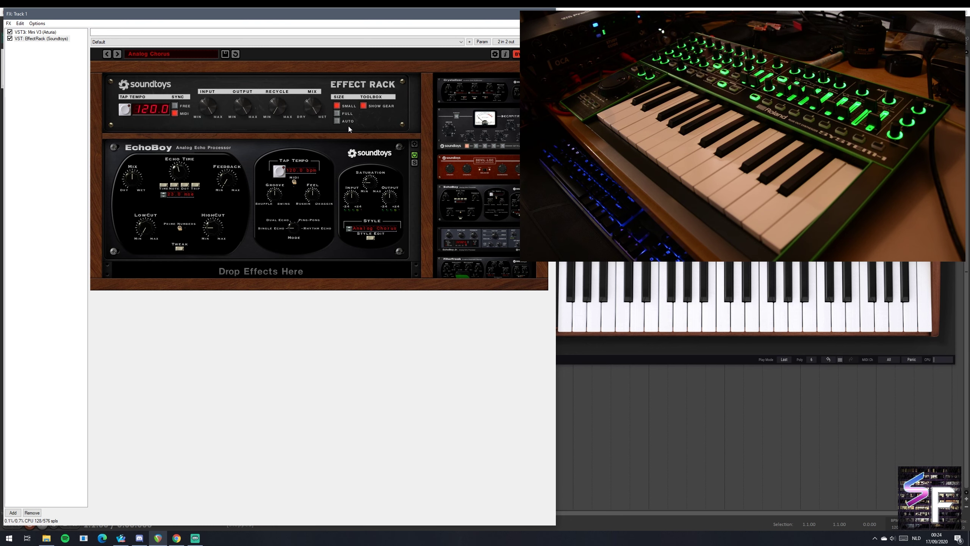
click(336, 114)
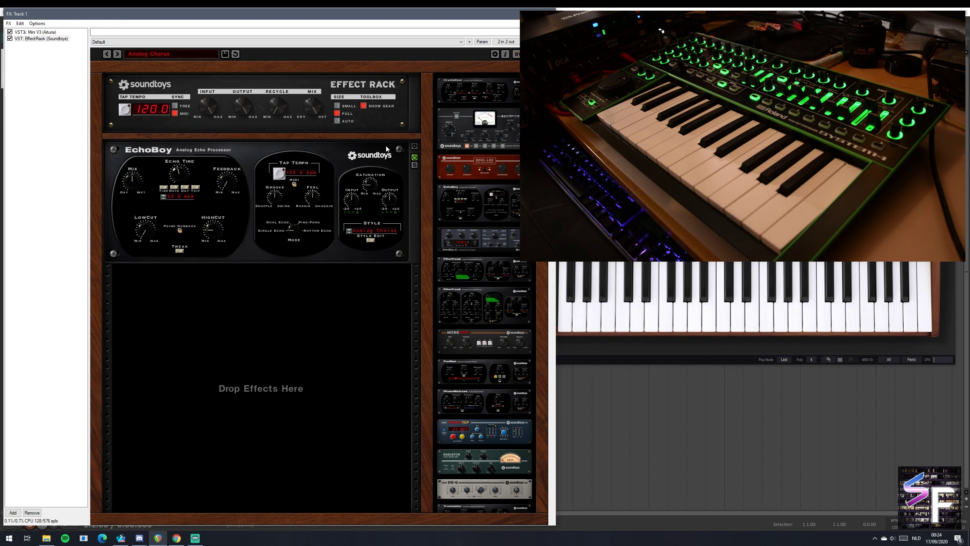
Replace the EchoBoy in the rack with a fresh default EchoBoy and adjust its echo time in note values.
drag(386, 146, 485, 302)
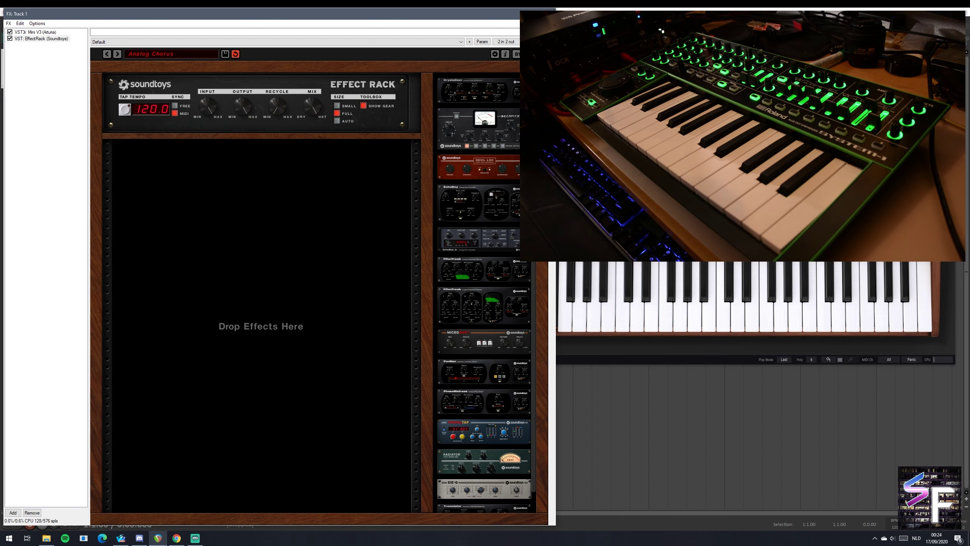
drag(497, 206, 388, 325)
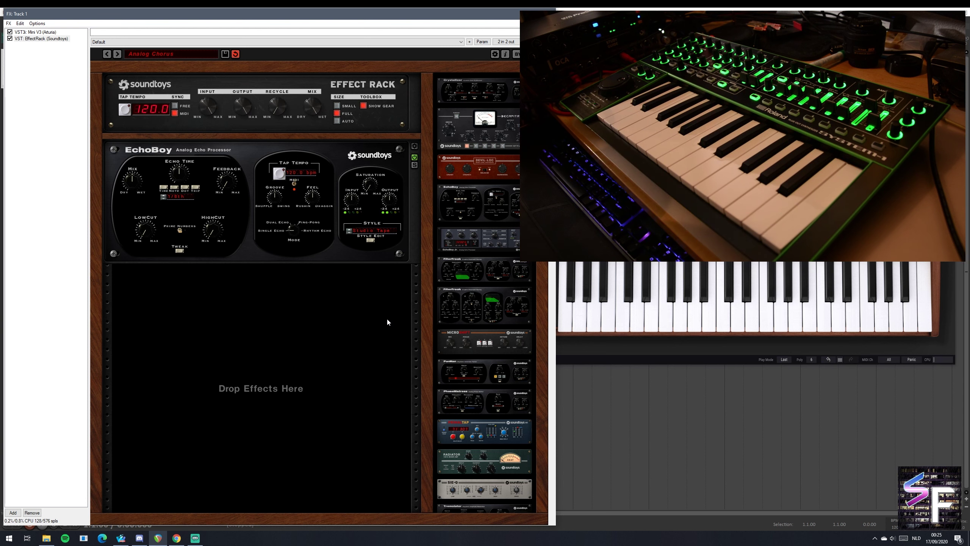
click(173, 190)
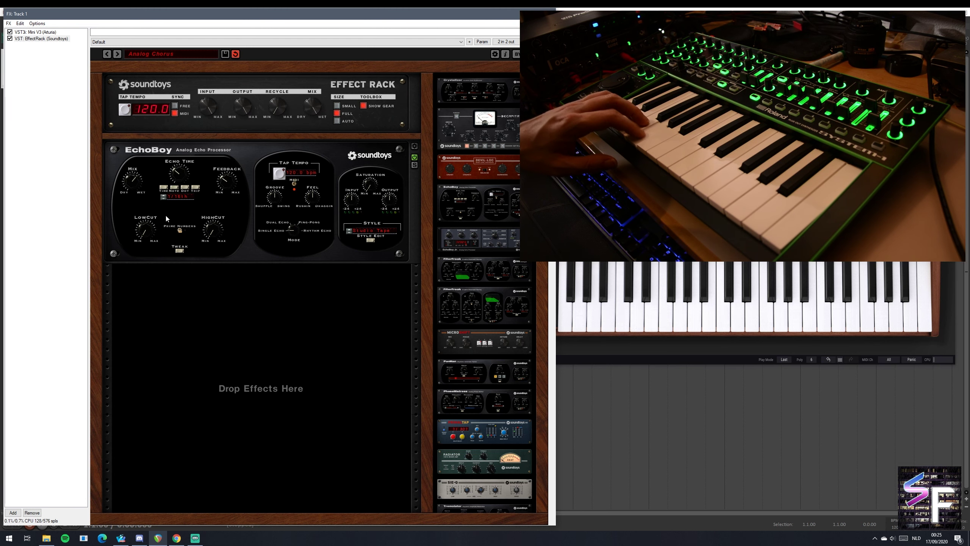
mouse_move(177, 175)
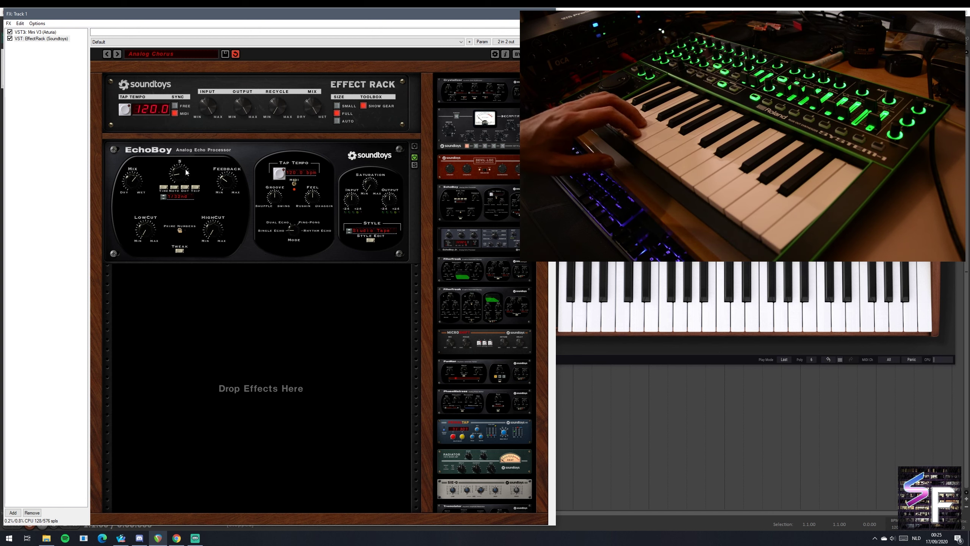
scroll(186, 169, up, 1)
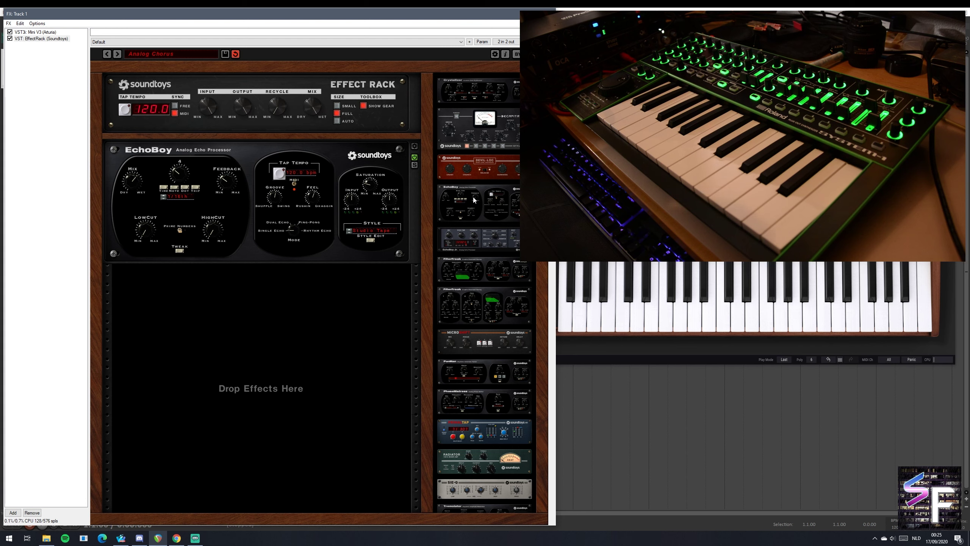
Add Decapitator below EchoBoy, raise its Drive and turn on Punish.
scroll(484, 435, down, 3)
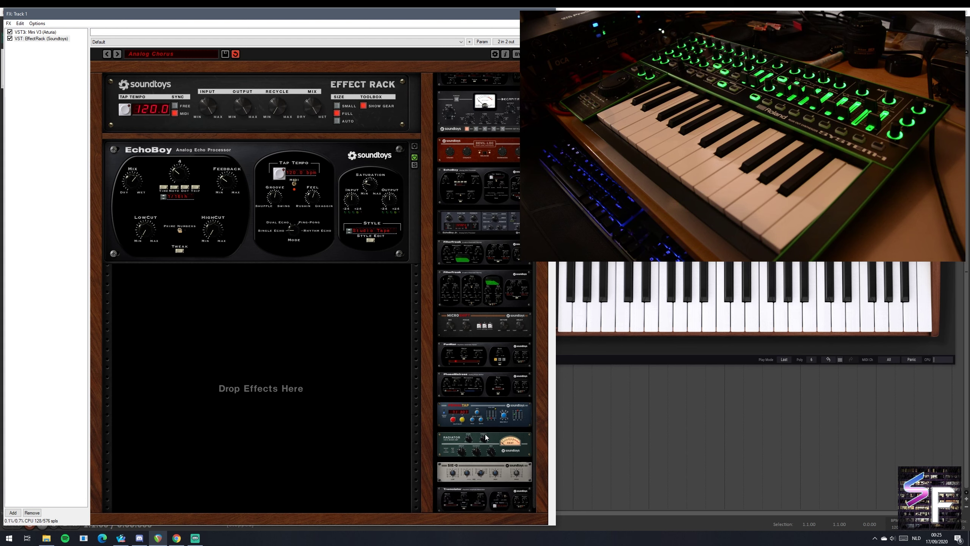
scroll(484, 437, up, 3)
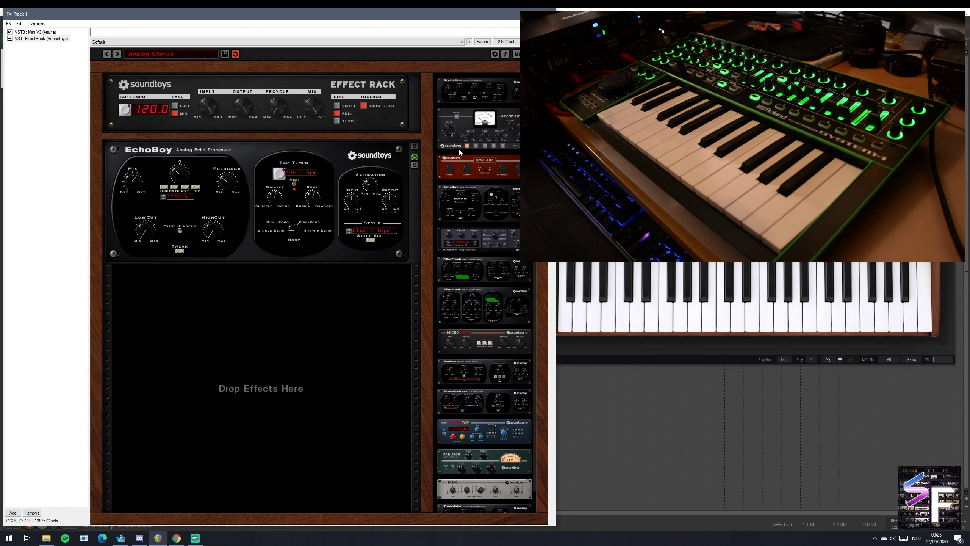
drag(471, 135, 256, 460)
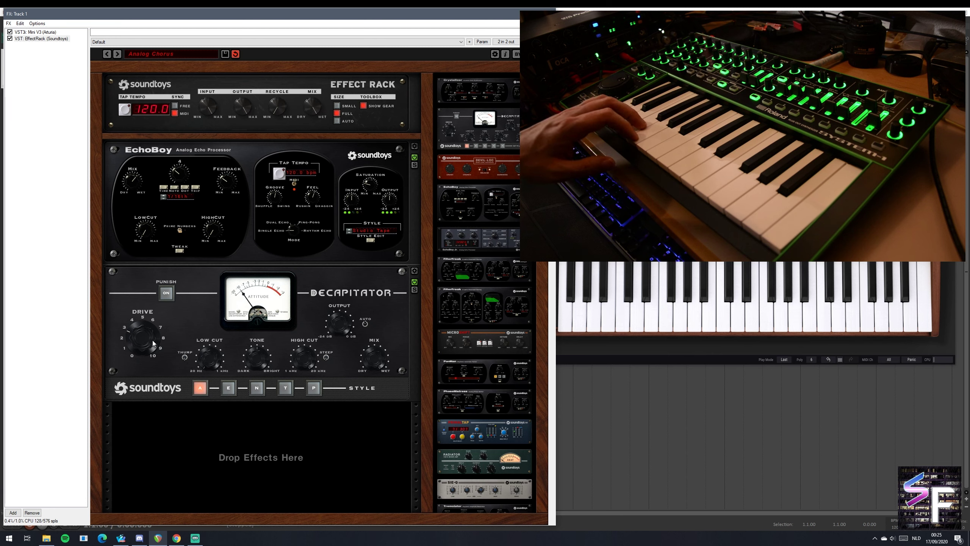
scroll(144, 337, up, 2)
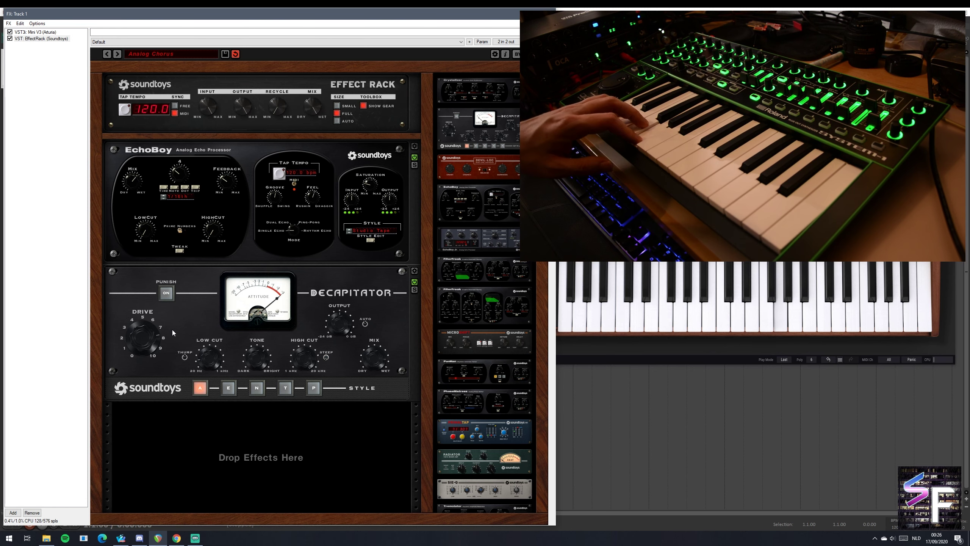
click(168, 296)
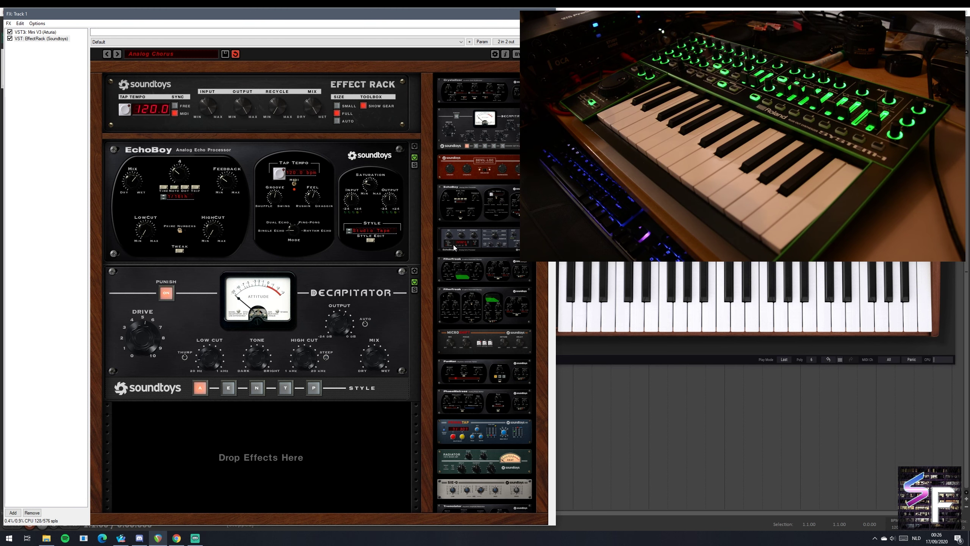
Add a second EchoBoy below Decapitator and load its Starlight preset from 05 Reverbs & Spaces.
scroll(494, 421, down, 1)
scroll(492, 420, down, 1)
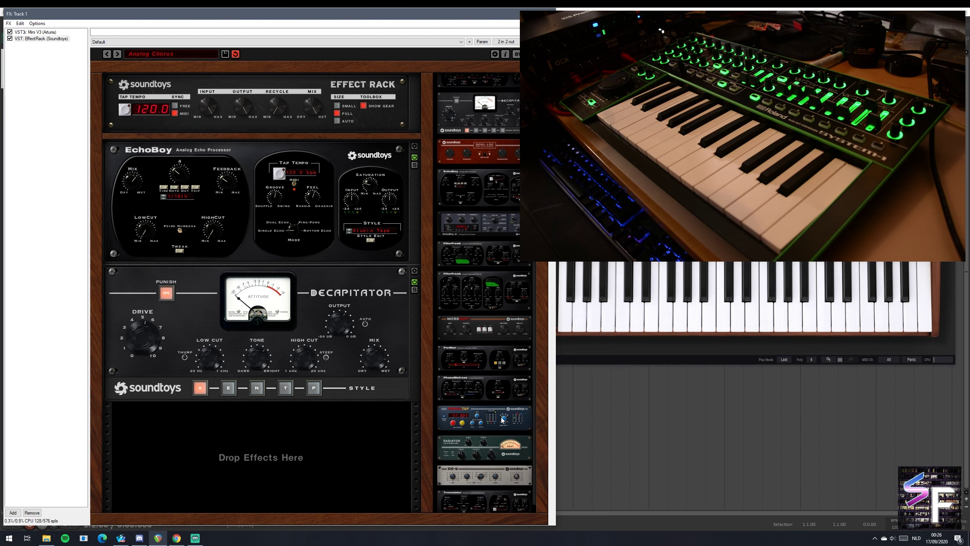
scroll(486, 411, up, 1)
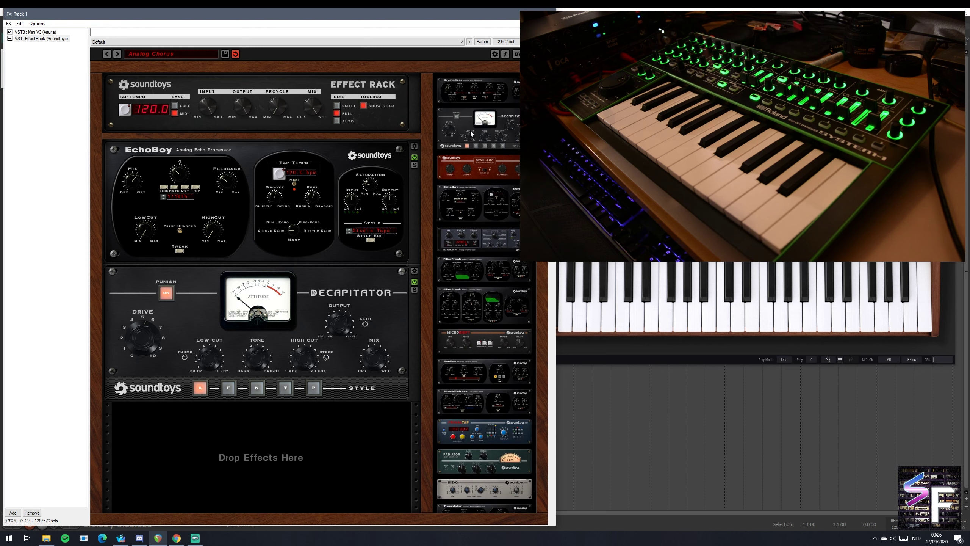
drag(490, 202, 282, 457)
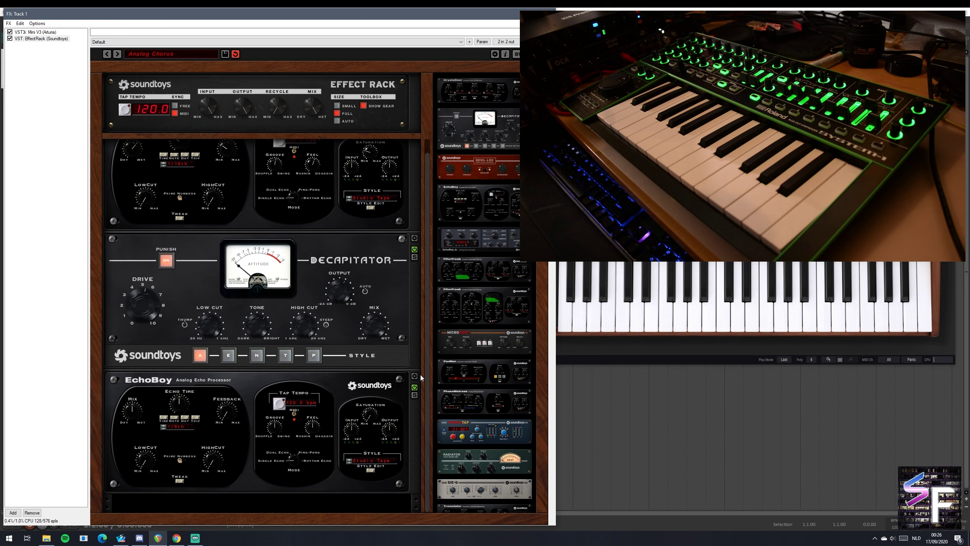
click(155, 488)
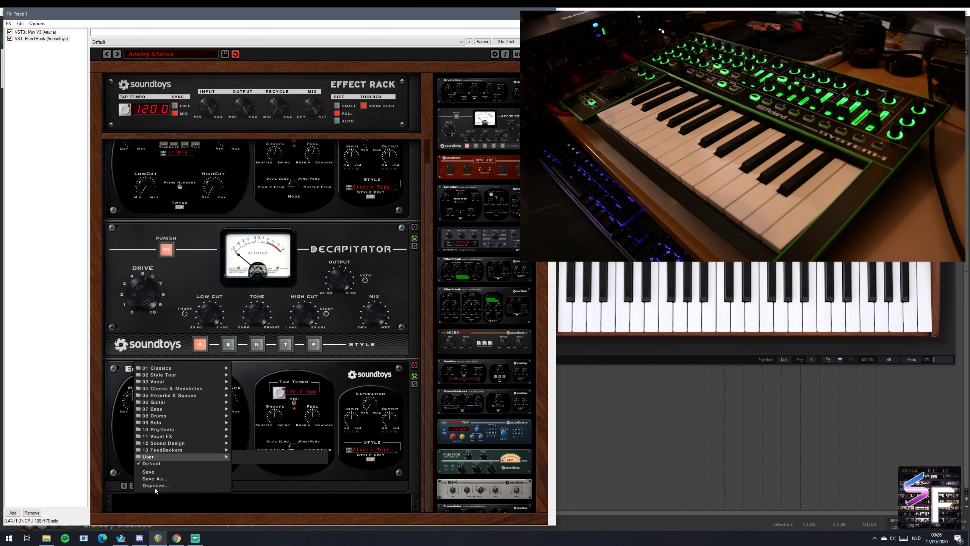
mouse_move(182, 371)
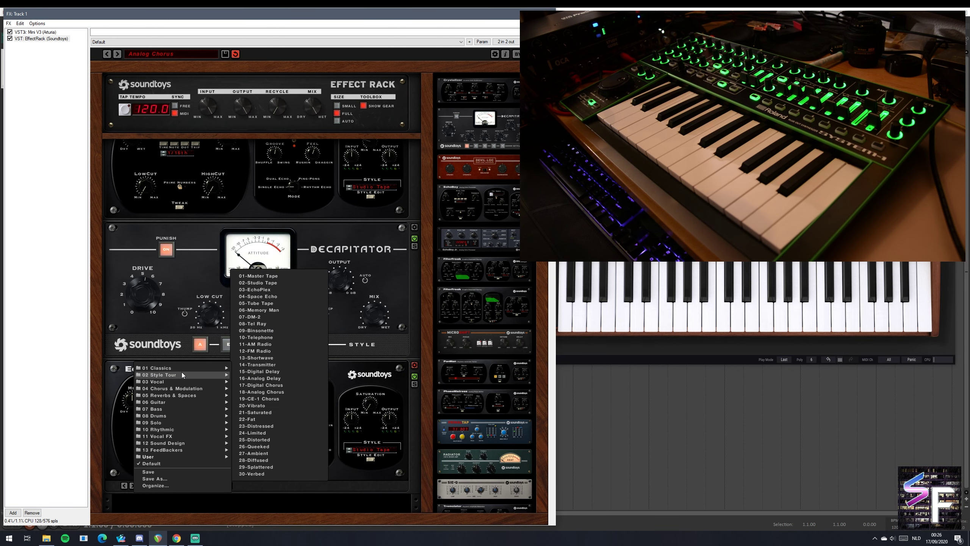
mouse_move(220, 396)
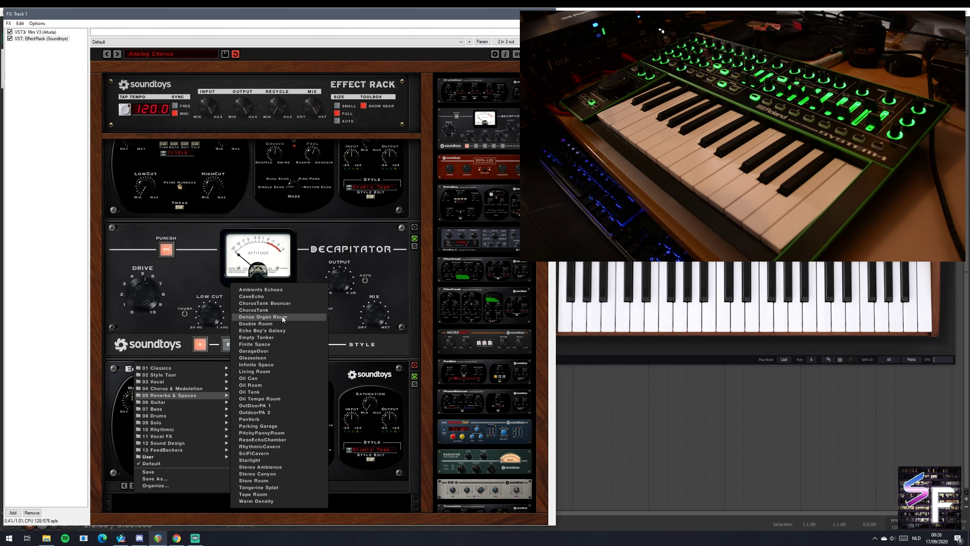
click(281, 462)
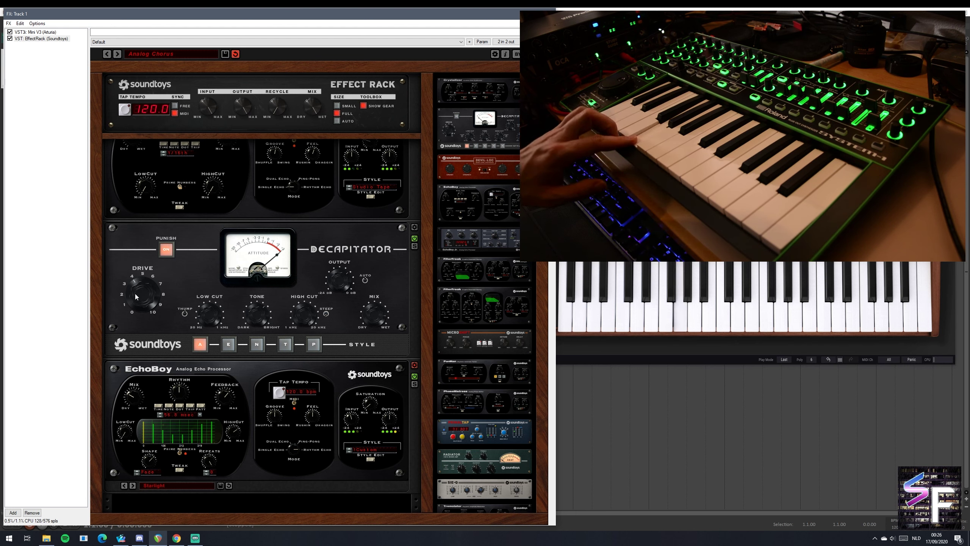
Turn off Punish and adjust Drive on Decapitator, and lower the Feedback of the second EchoBoy.
click(161, 249)
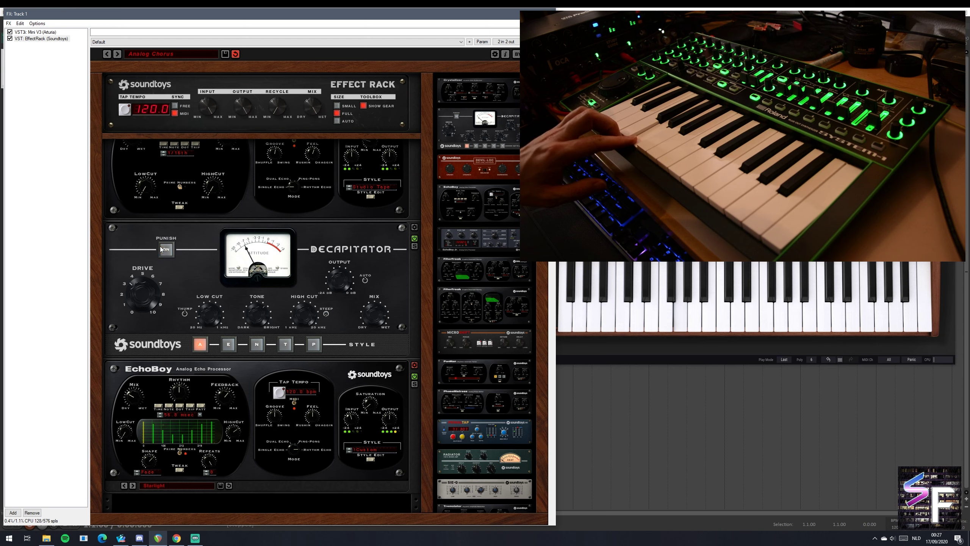
drag(148, 293, 160, 292)
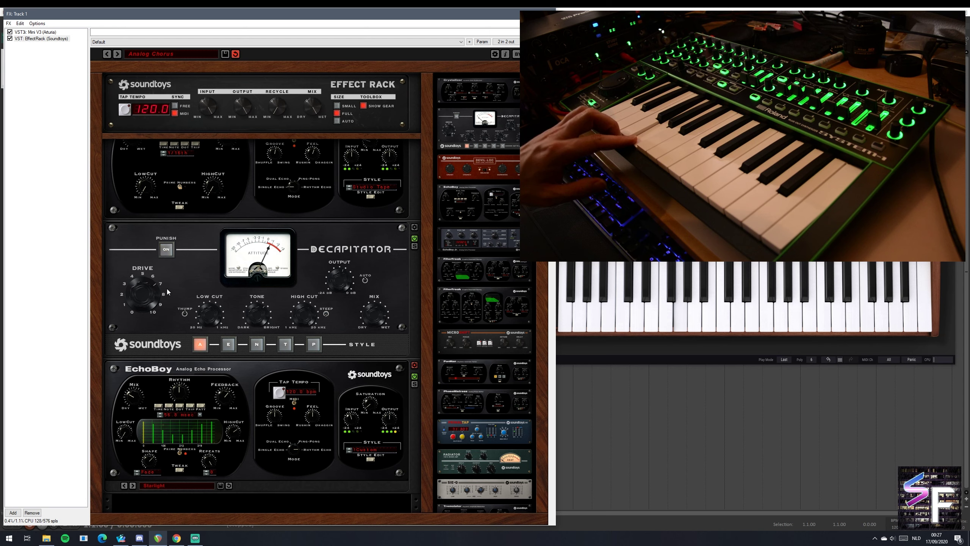
drag(226, 398, 226, 410)
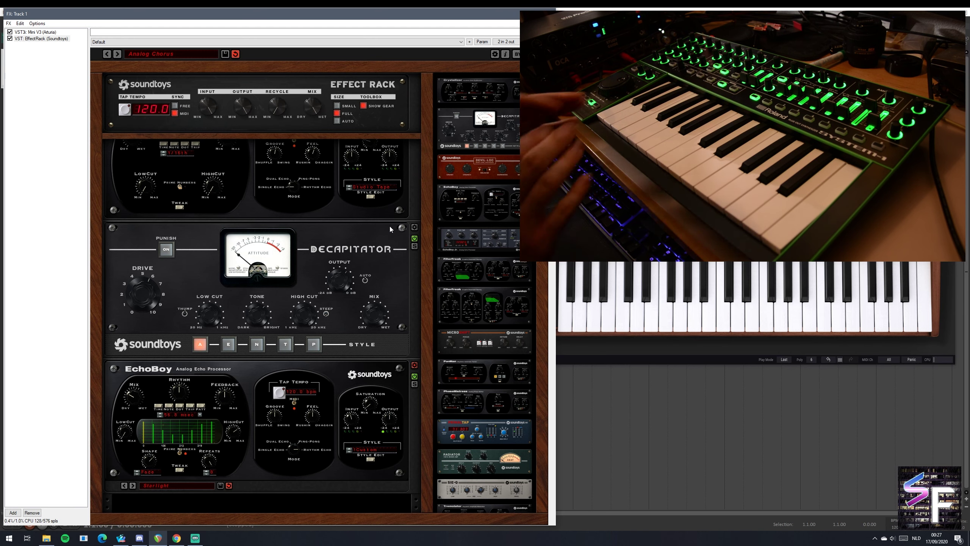
scroll(382, 227, up, 2)
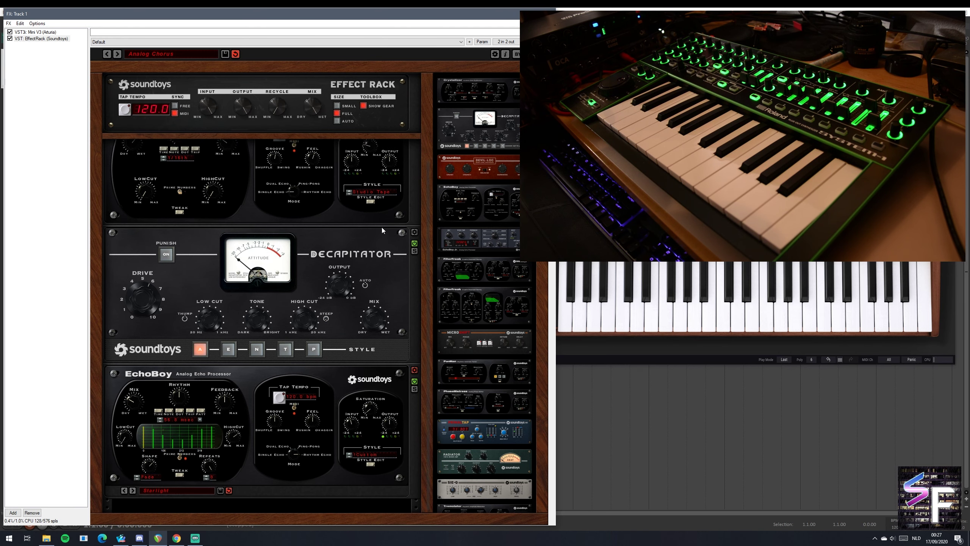
scroll(400, 323, up, 1)
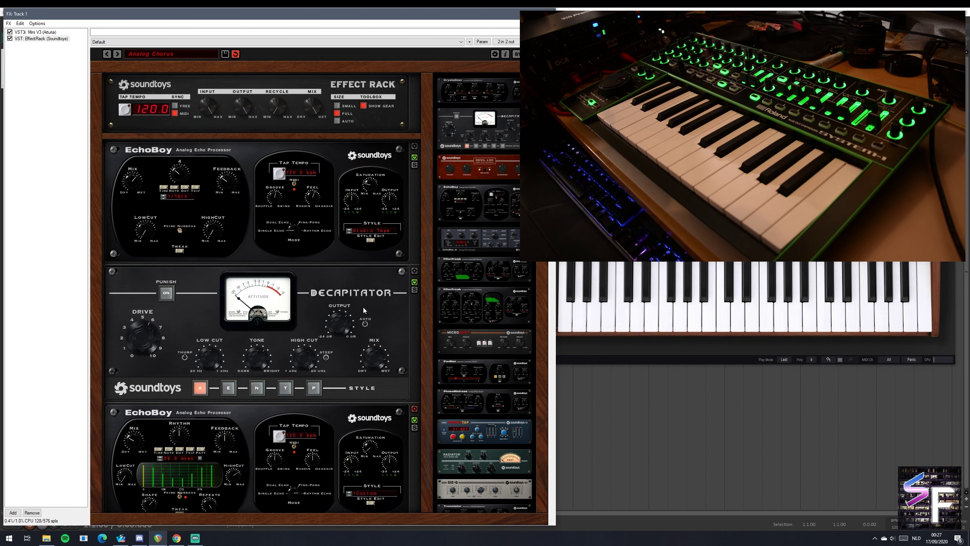
scroll(407, 344, down, 3)
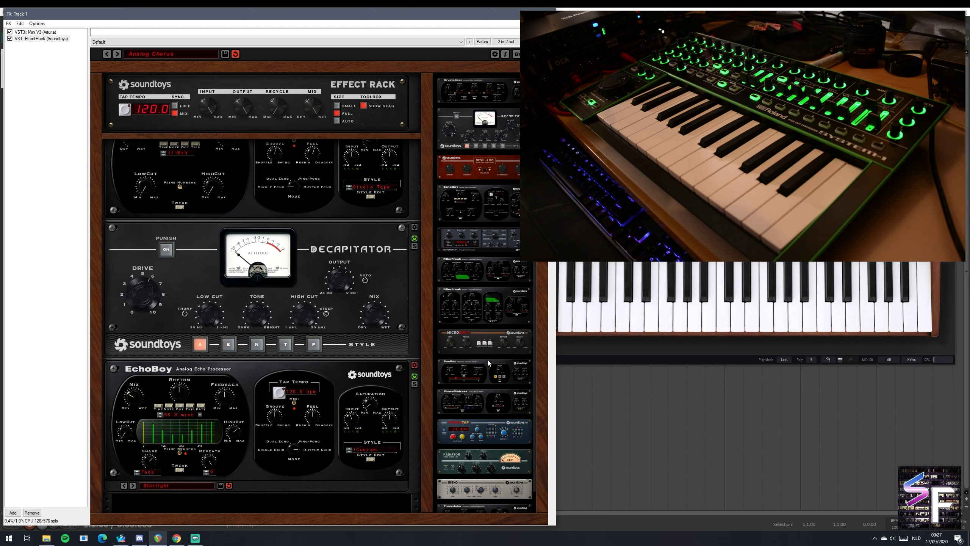
scroll(359, 224, up, 3)
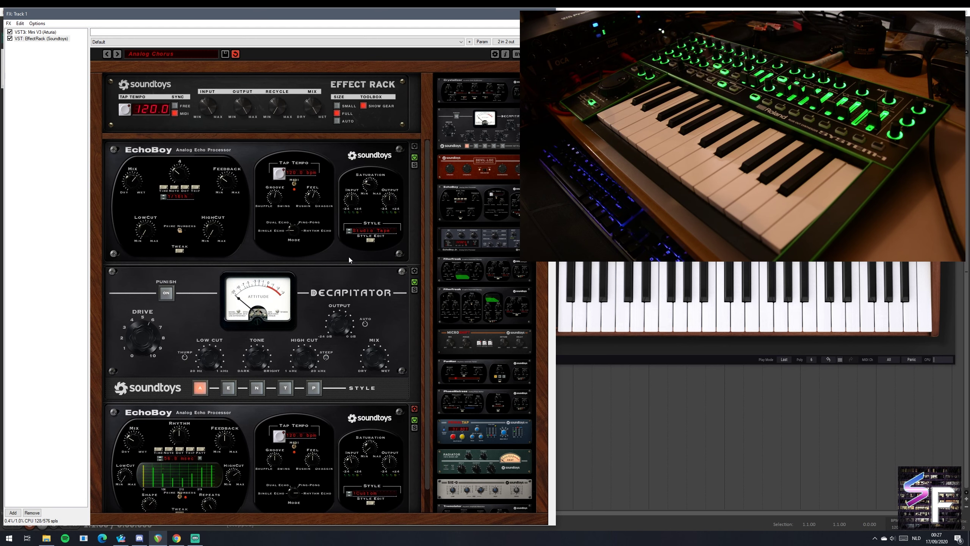
Add Crystallizer at the start of the chain, with EchoBoy Jr. and PrimalTap placed between it and the first EchoBoy.
drag(475, 99, 269, 148)
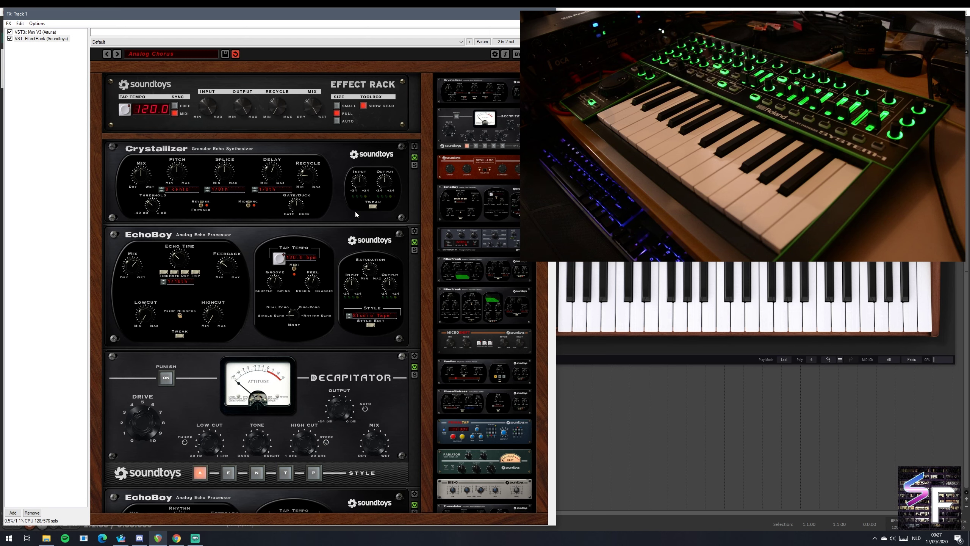
scroll(495, 121, down, 1)
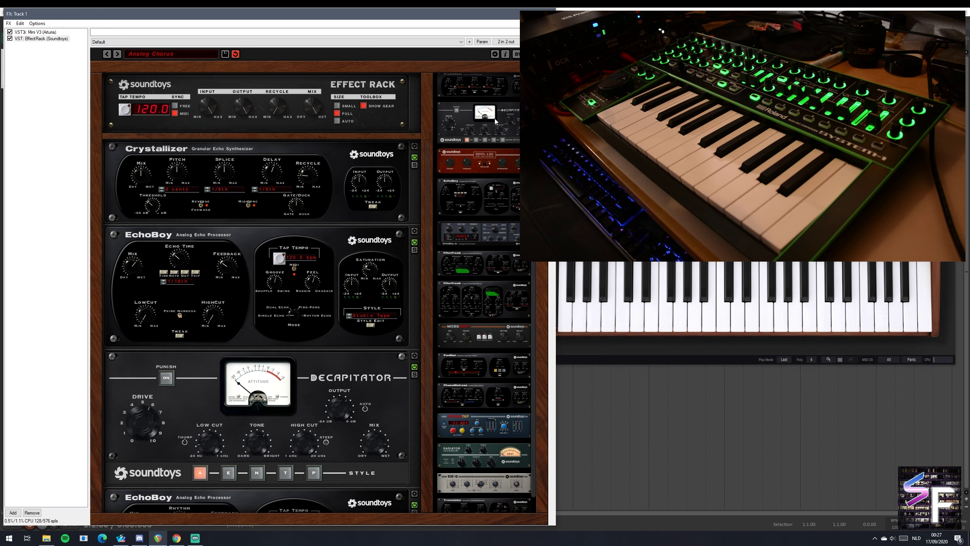
scroll(501, 117, down, 1)
scroll(498, 129, down, 2)
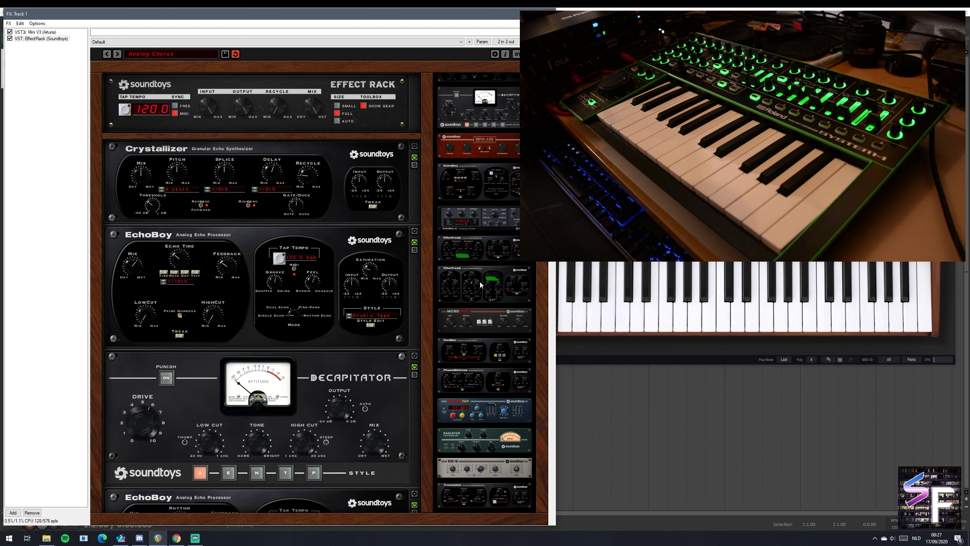
drag(475, 221, 223, 229)
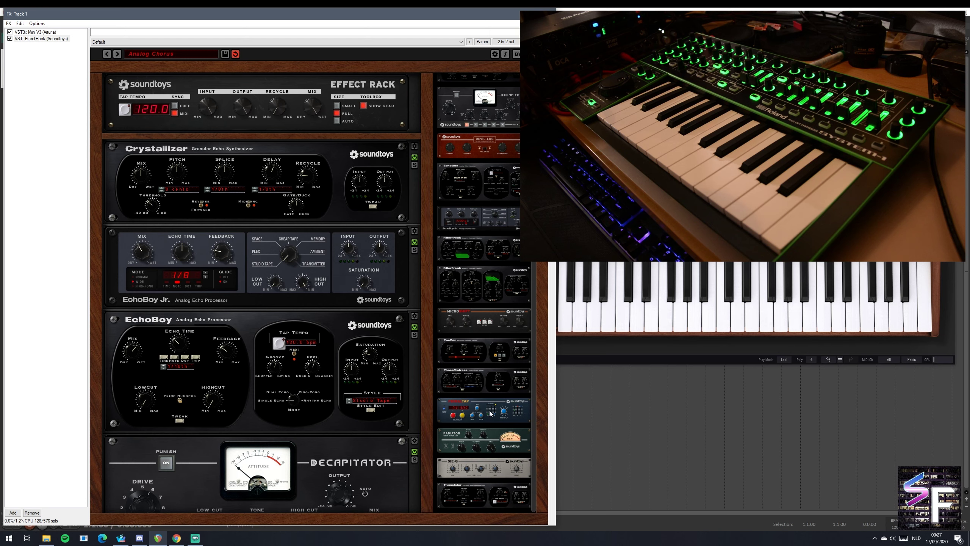
drag(490, 412, 189, 316)
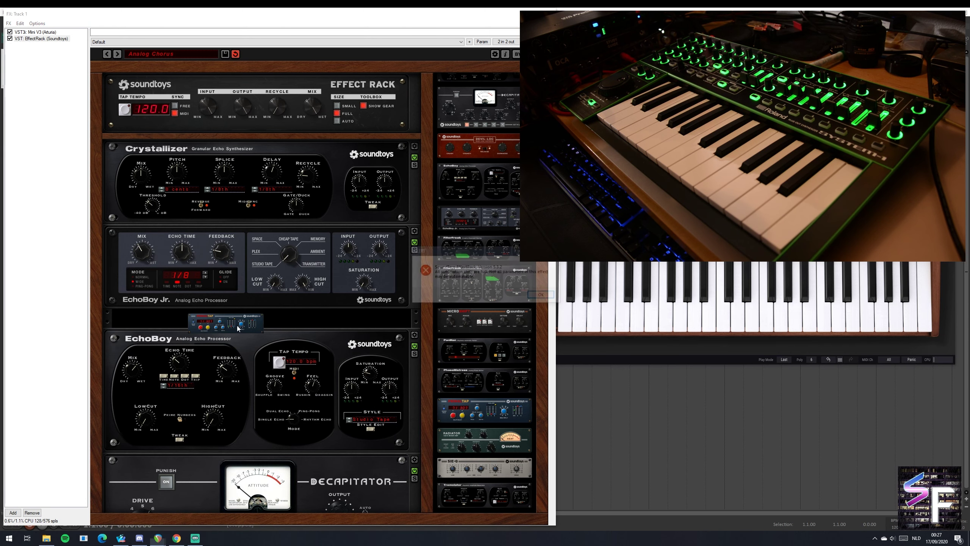
click(542, 295)
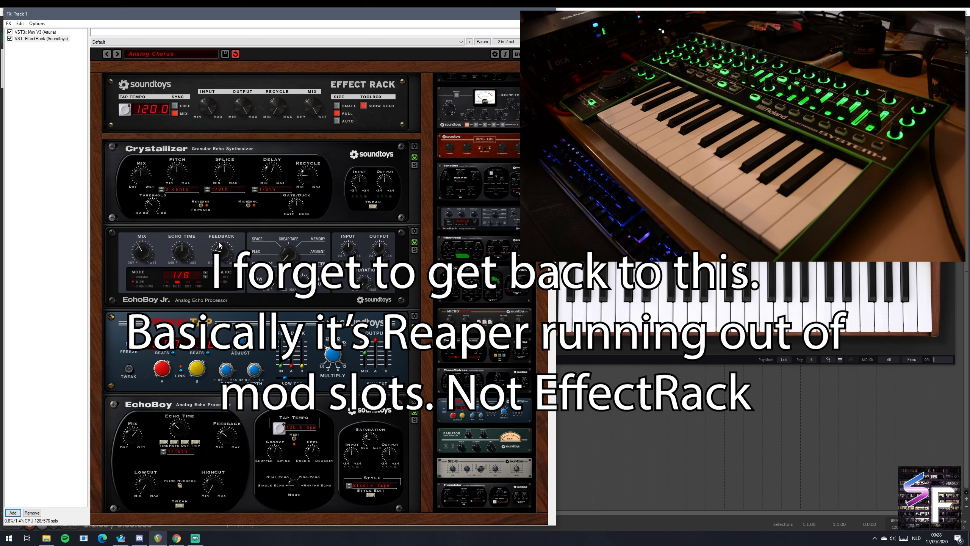
Replace the EchoBoy below PrimalTap with SIE-Q, and replace Decapitator with Radiator.
scroll(404, 422, down, 5)
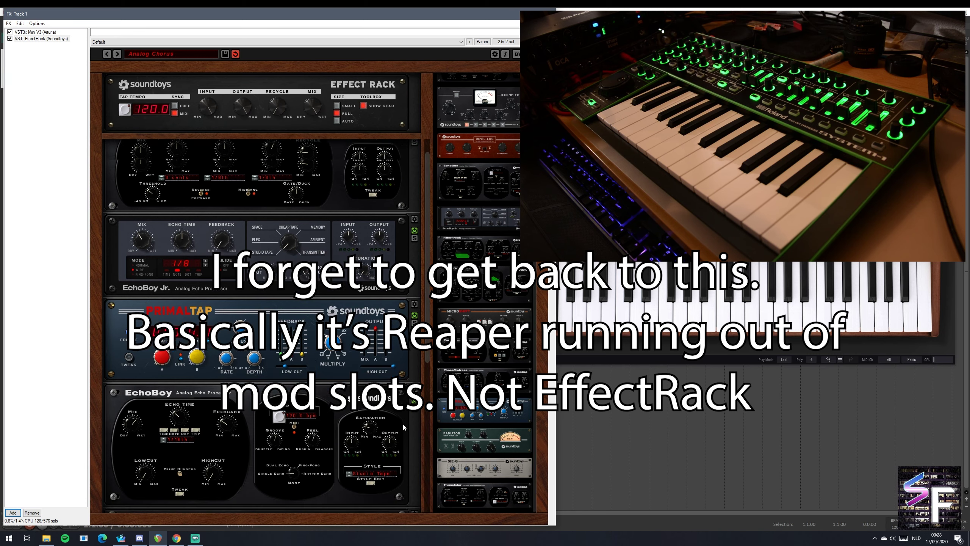
drag(500, 460, 286, 286)
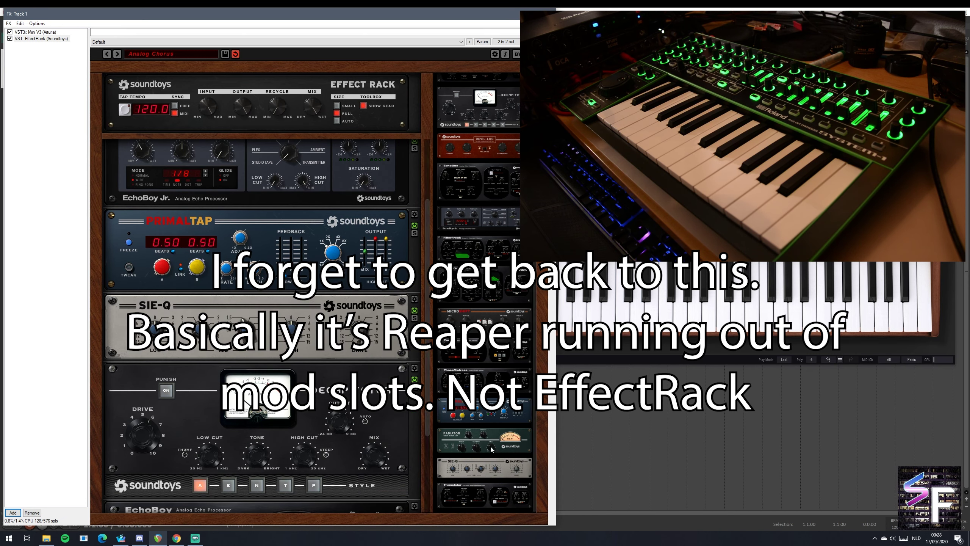
drag(492, 449, 267, 432)
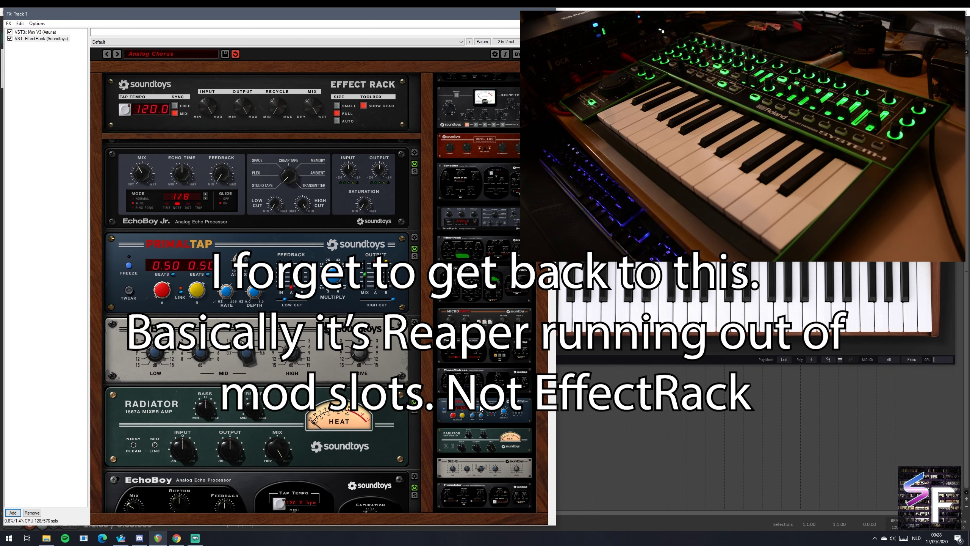
scroll(480, 301, up, 1)
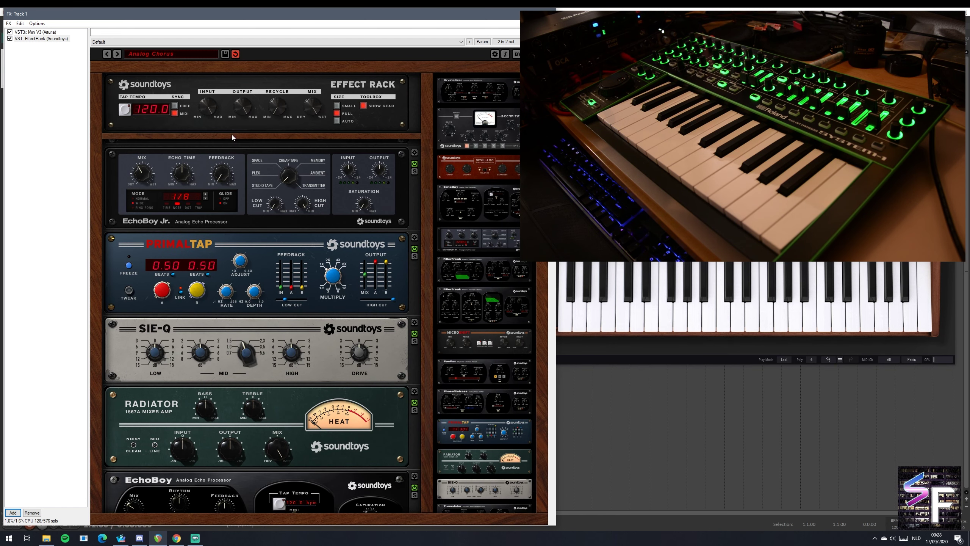
Step through the To The Right and Analog Chorus rack presets, and load Ambient Space from 05 Spaces.
click(118, 55)
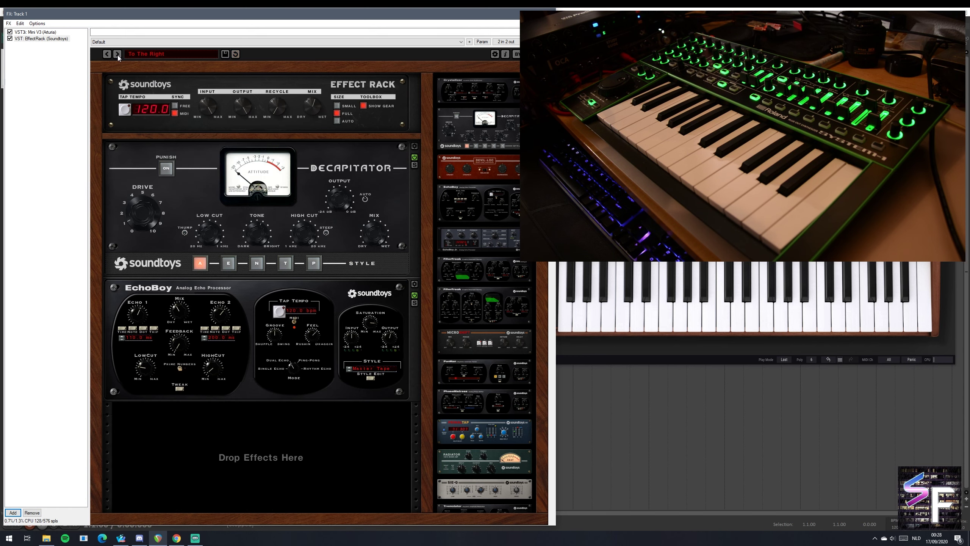
click(118, 55)
click(162, 56)
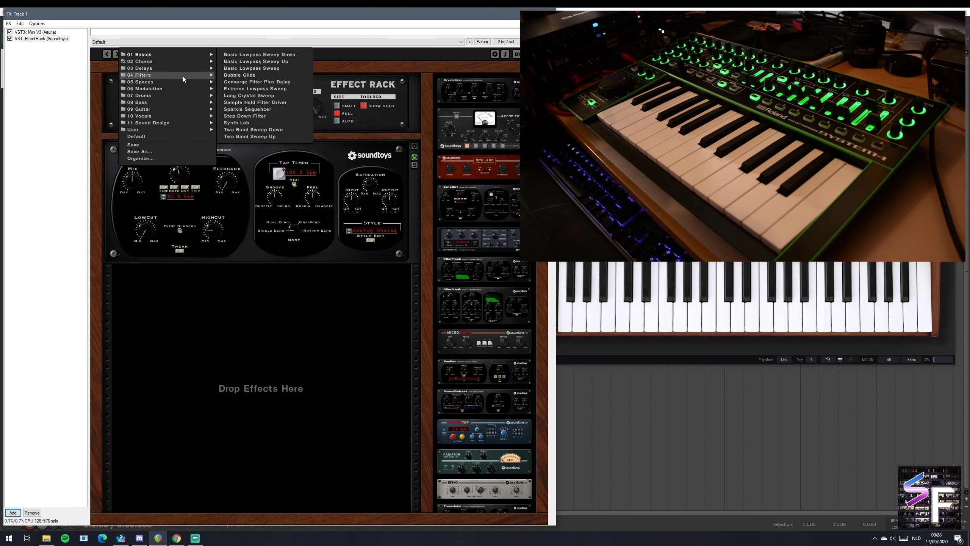
mouse_move(191, 81)
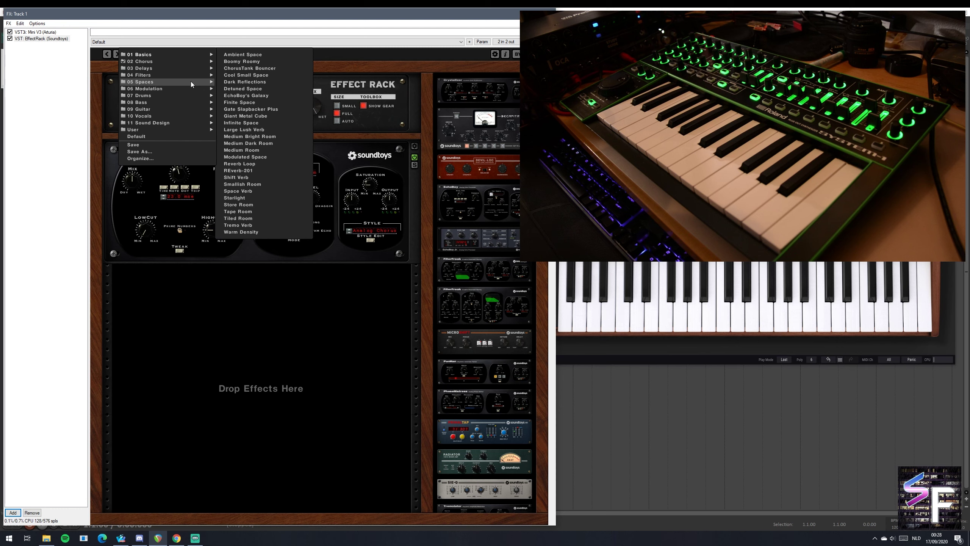
click(260, 55)
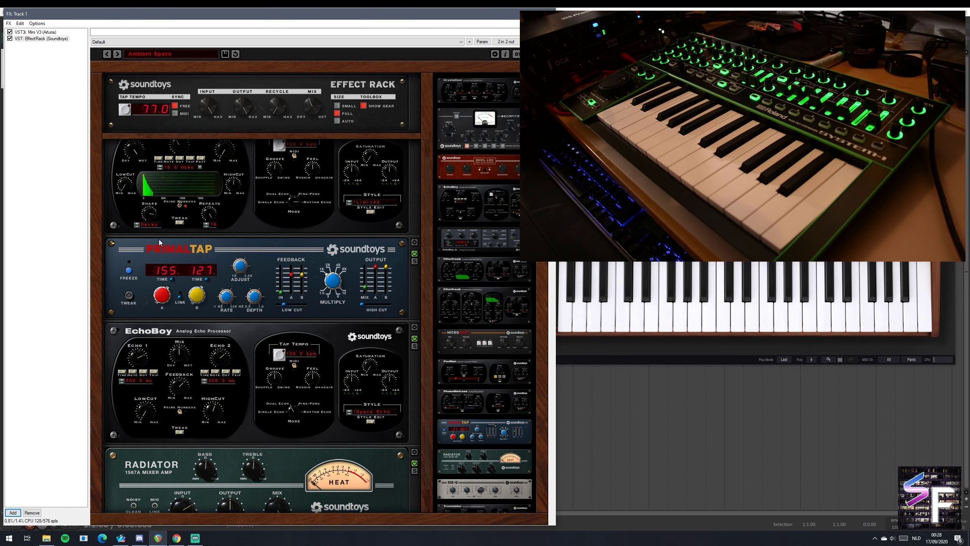
scroll(231, 239, up, 2)
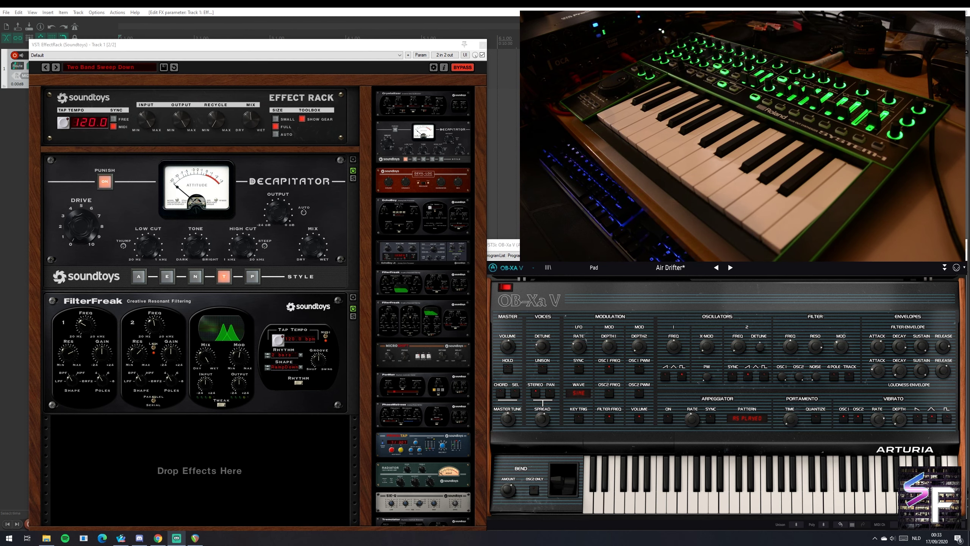
Examine the built-in effects of the OB-Xa V Air Drifter patch, and return to its main synth view.
click(500, 248)
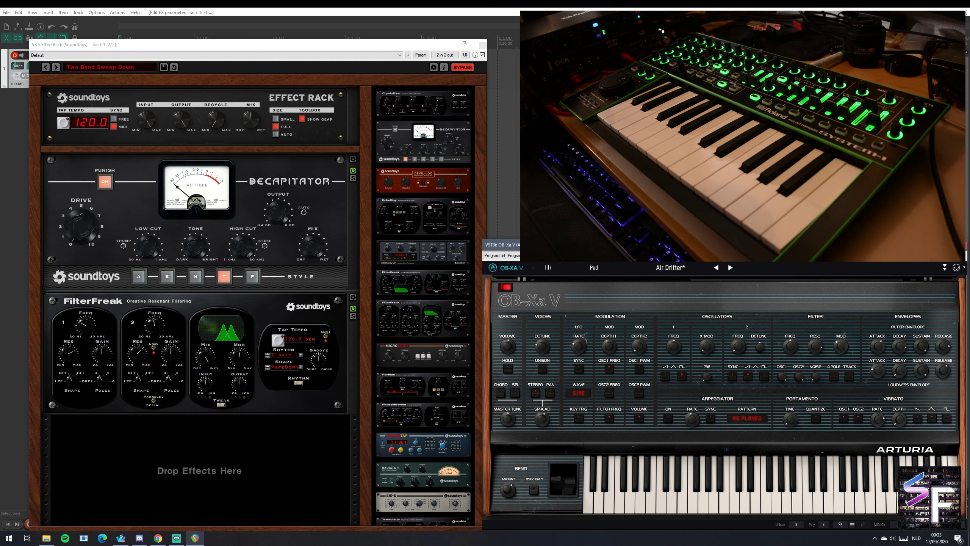
click(944, 268)
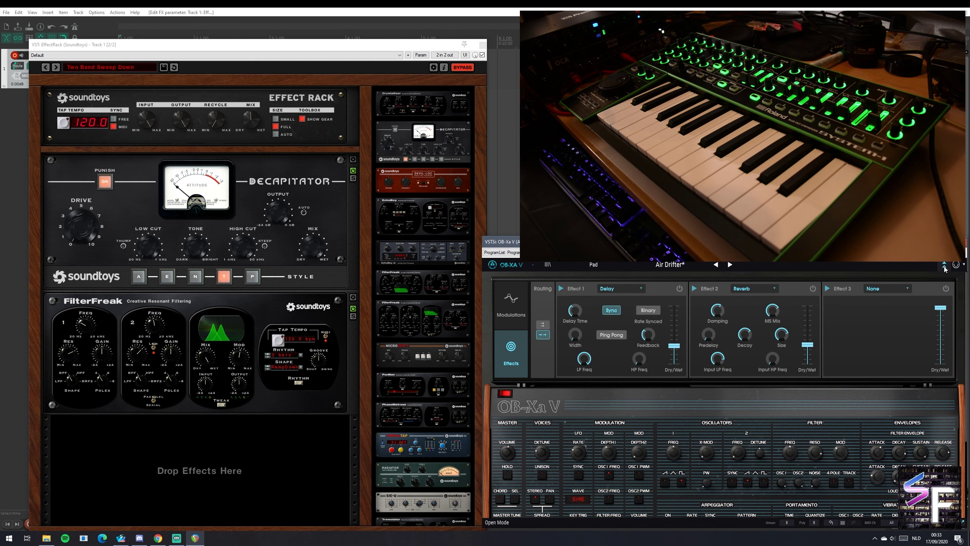
click(944, 267)
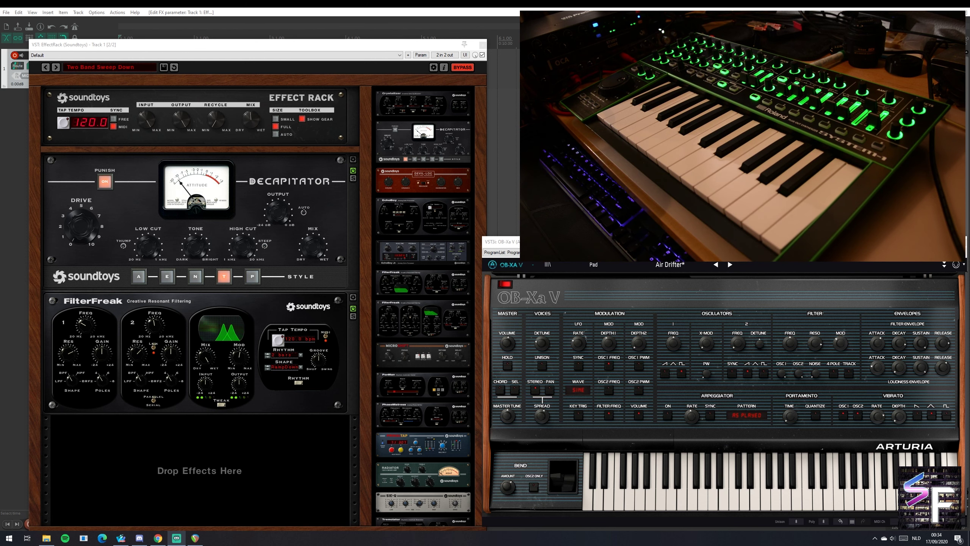
Take the Effect Rack out of bypass and turn off Punish on Decapitator.
click(455, 71)
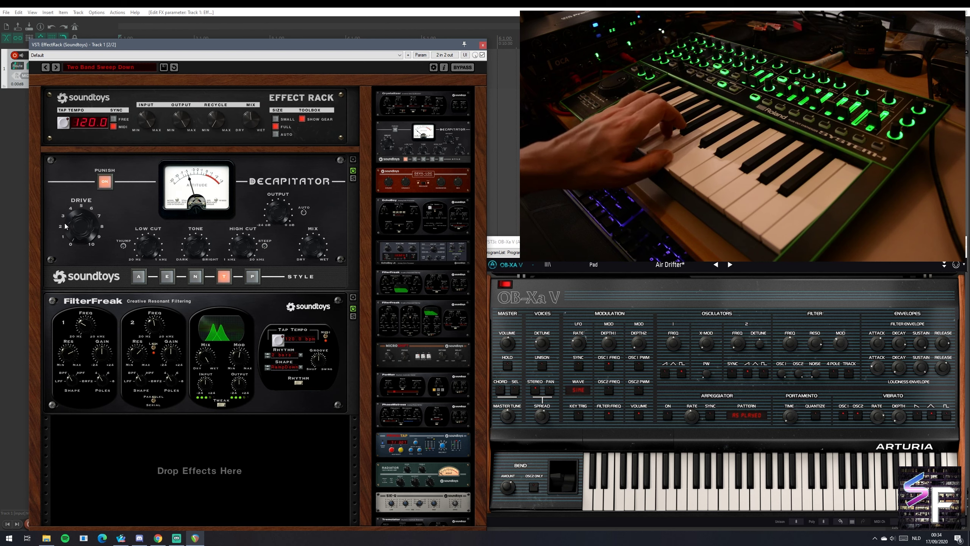
click(103, 186)
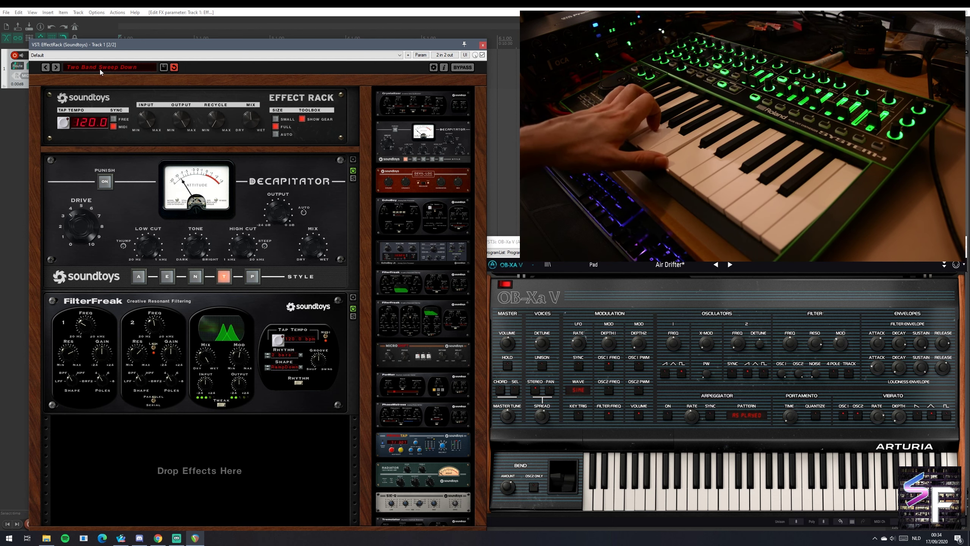
Audition the Synth Lab and Sparkle Sequencer filter presets, and load Analog Chorus from 02 Chorus.
click(45, 67)
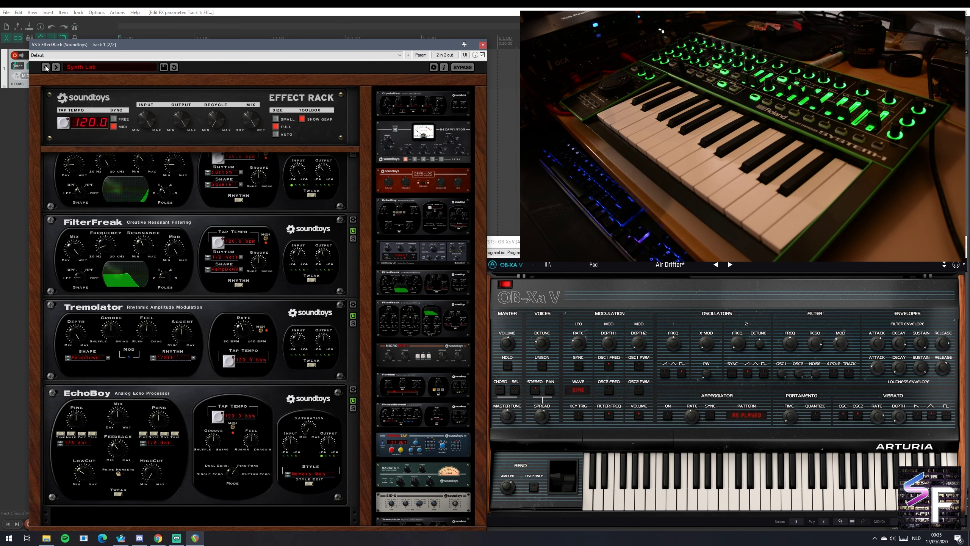
click(45, 68)
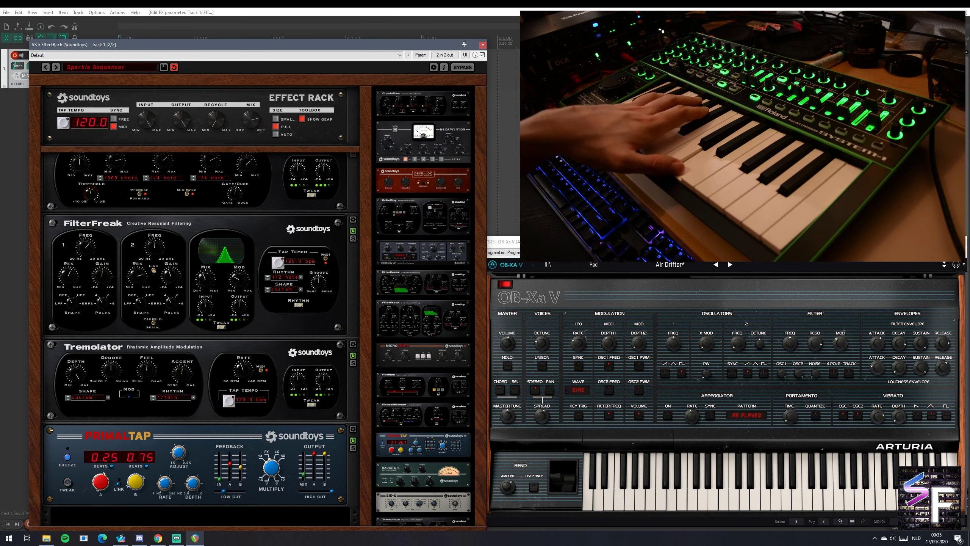
click(123, 71)
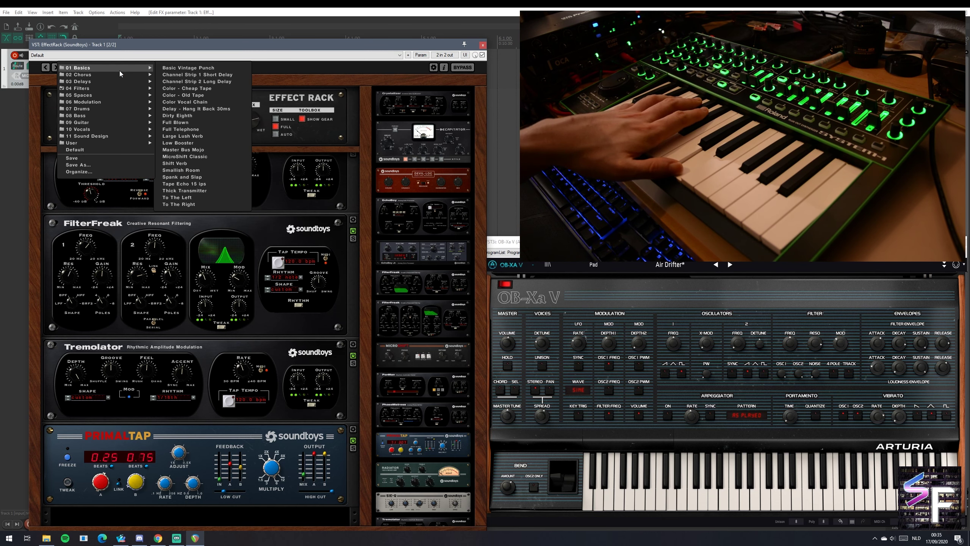
mouse_move(121, 77)
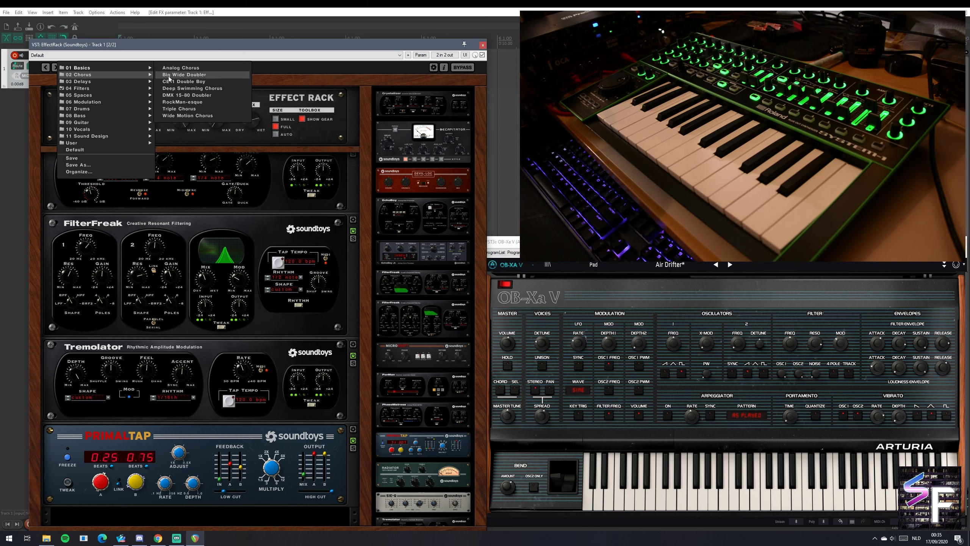
click(199, 68)
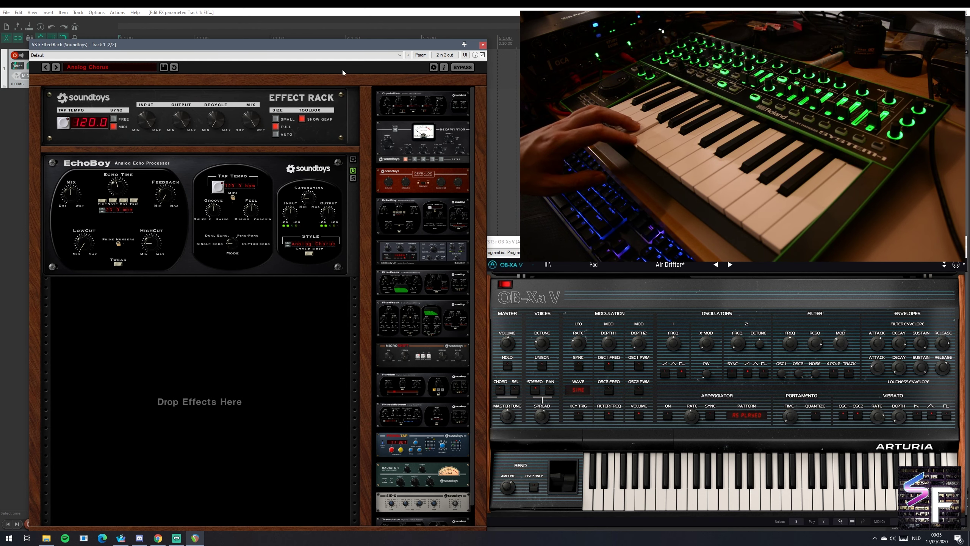
Move the Effect Rack window clear of the track controls and adjust the volume of Track 1.
drag(220, 49, 285, 49)
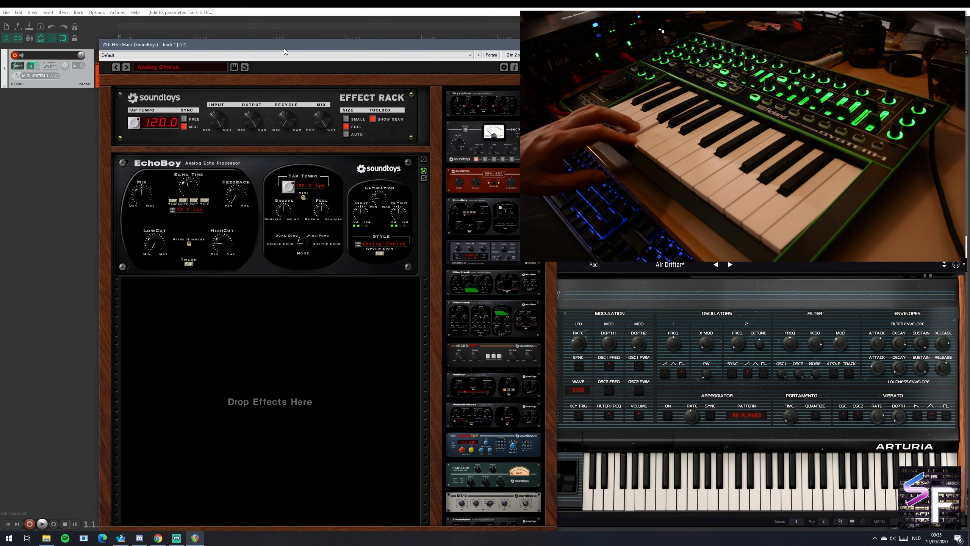
drag(81, 55, 67, 57)
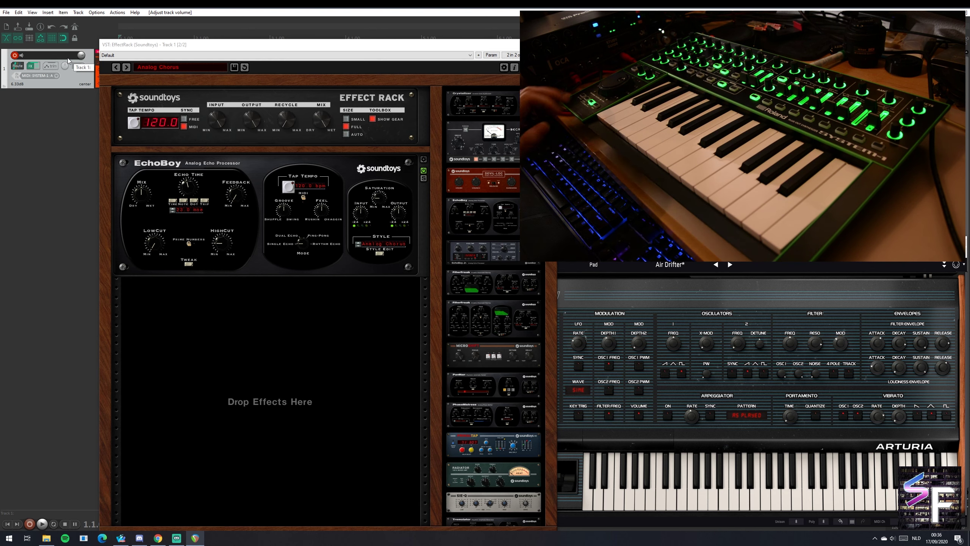
Audition the Big Wide Doubler and Deep Swimming Chorus presets in the Effect Rack.
click(125, 67)
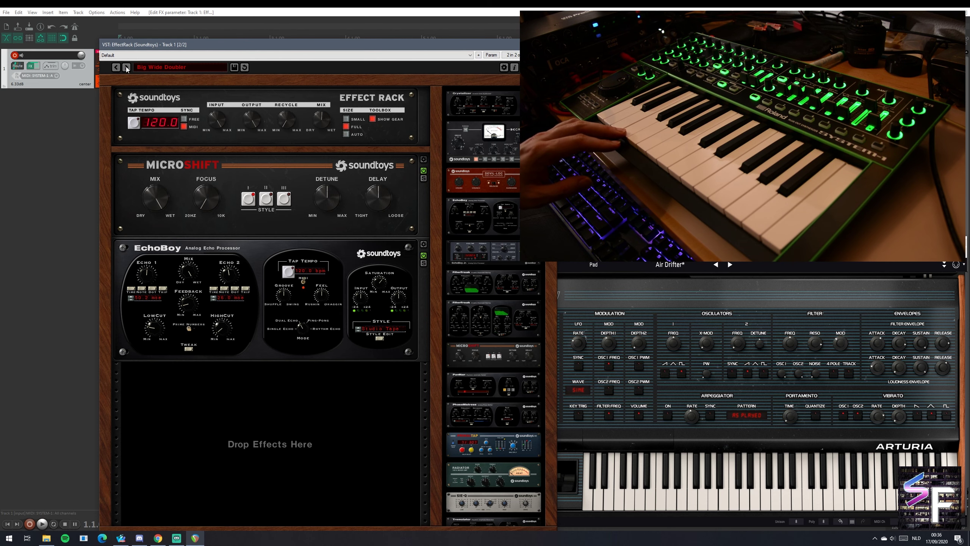
click(126, 67)
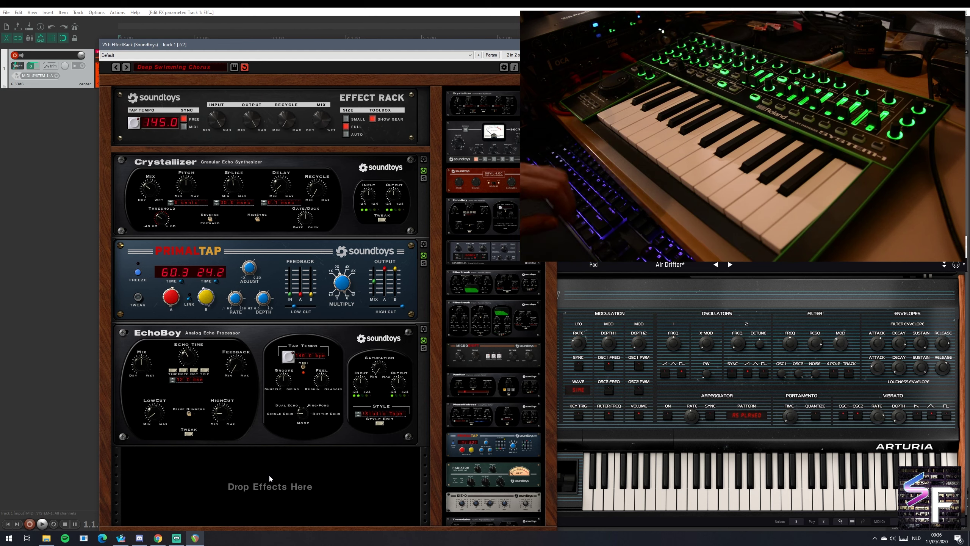
Load the Cave Of Wonders preset from 11 Sound Design and look through its chain of modules.
click(185, 67)
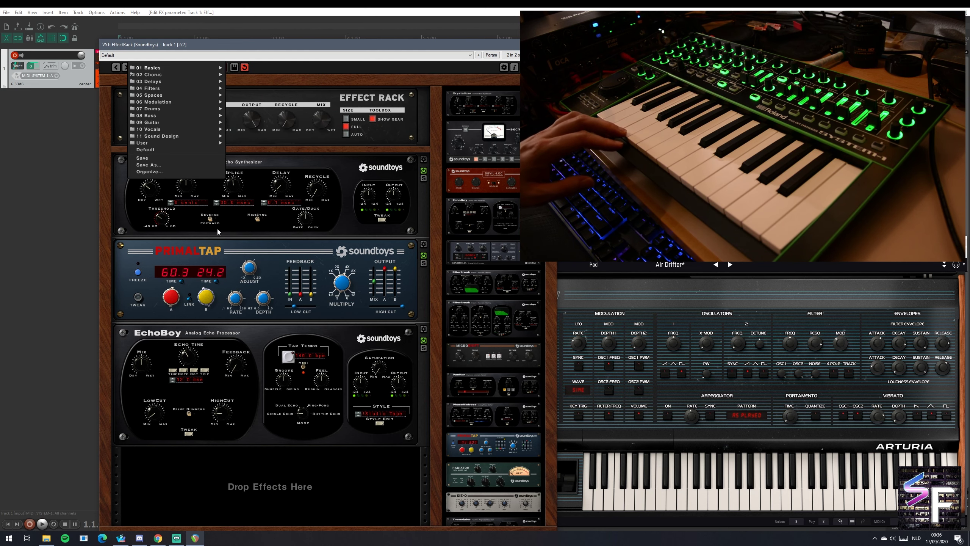
mouse_move(207, 135)
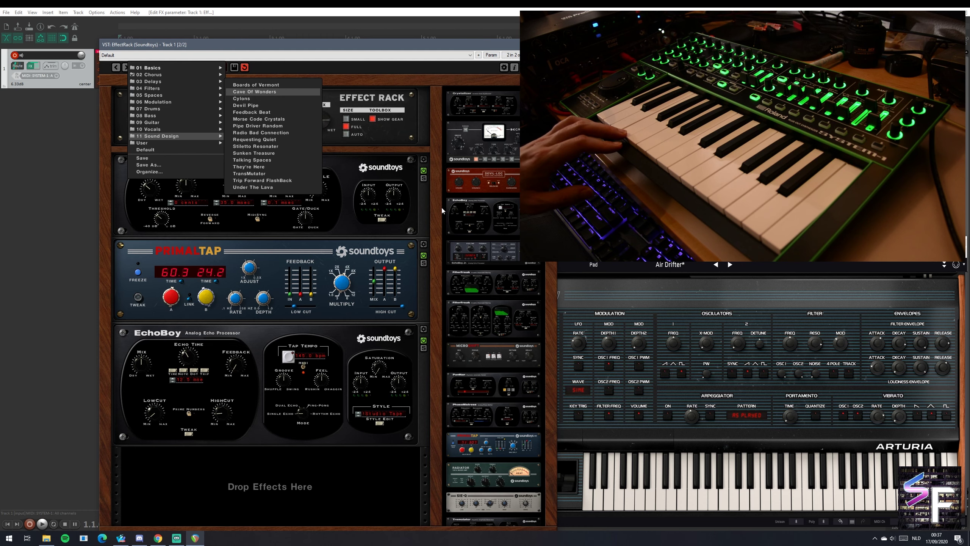
key(Return)
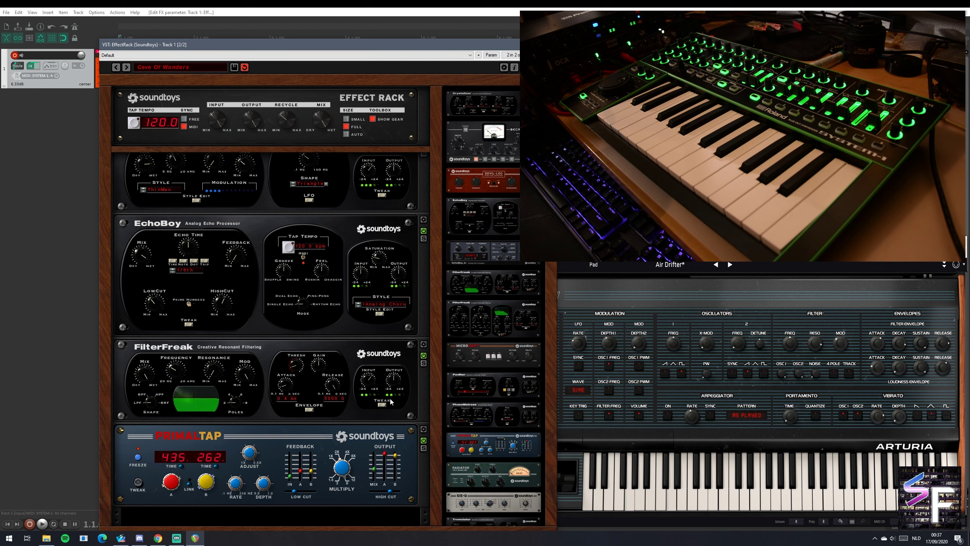
scroll(396, 382, up, 5)
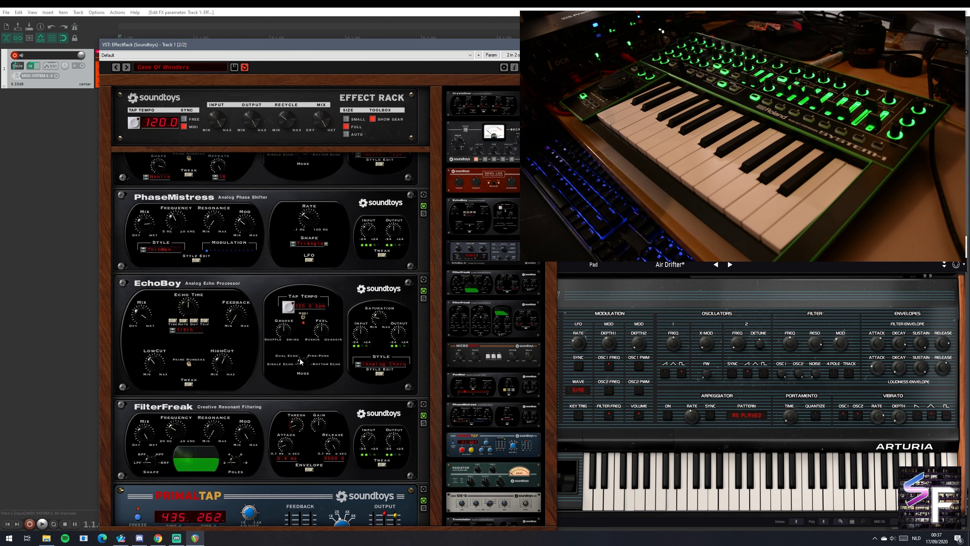
scroll(301, 365, down, 2)
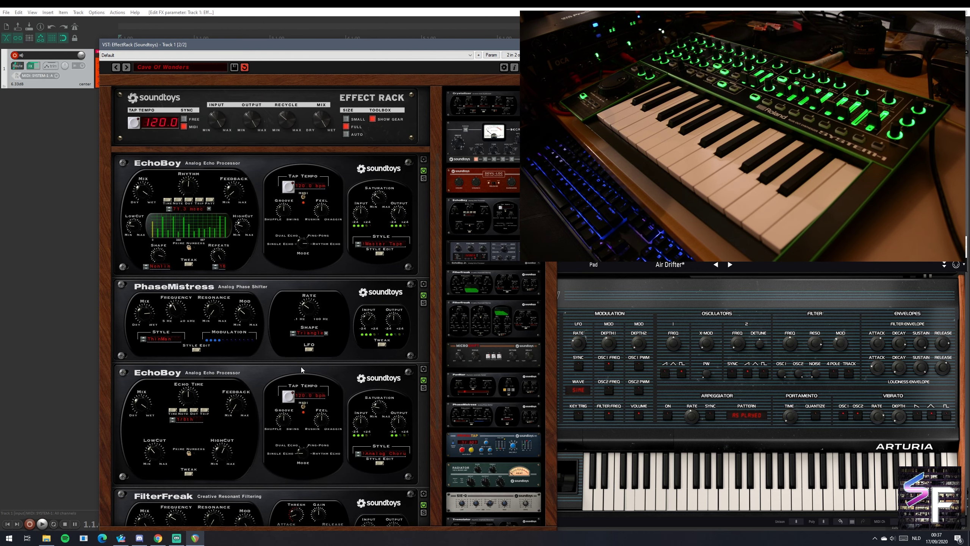
scroll(301, 367, down, 3)
scroll(302, 369, down, 1)
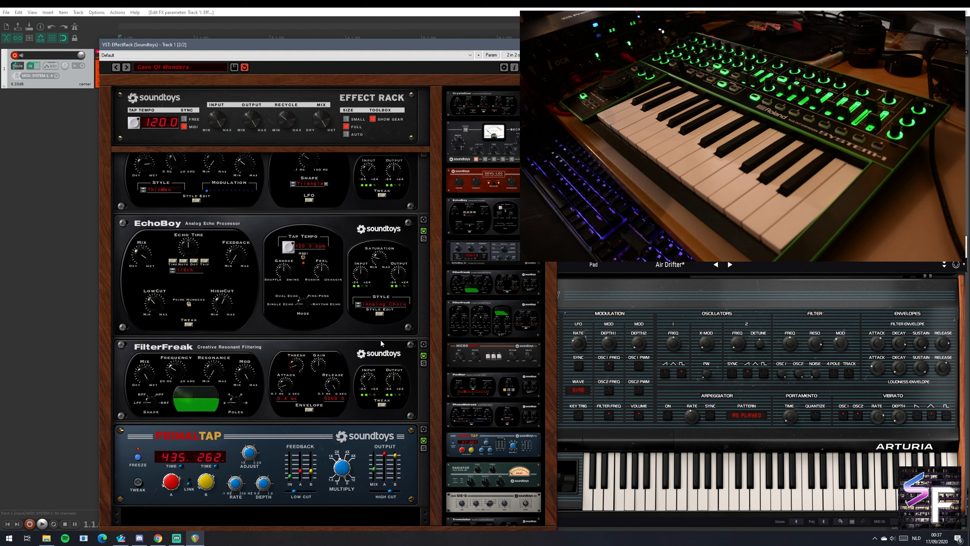
Clear the Cave Of Wonders chain by loading the Default preset in the Effect Rack.
scroll(350, 346, up, 4)
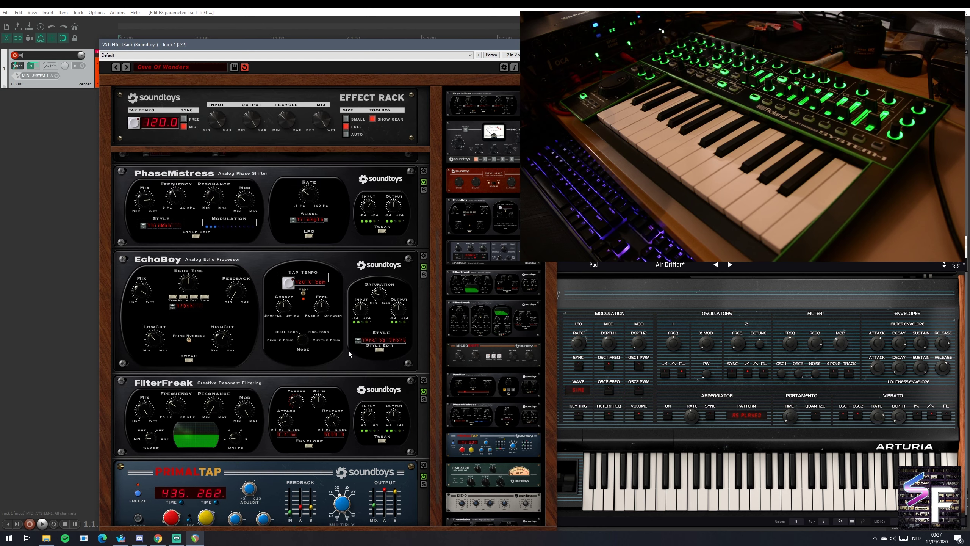
scroll(357, 350, up, 1)
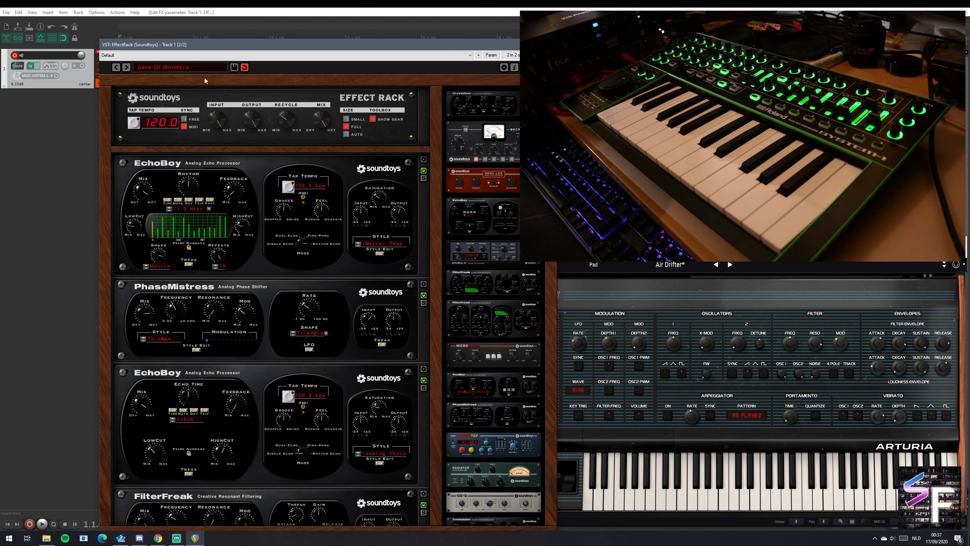
click(185, 71)
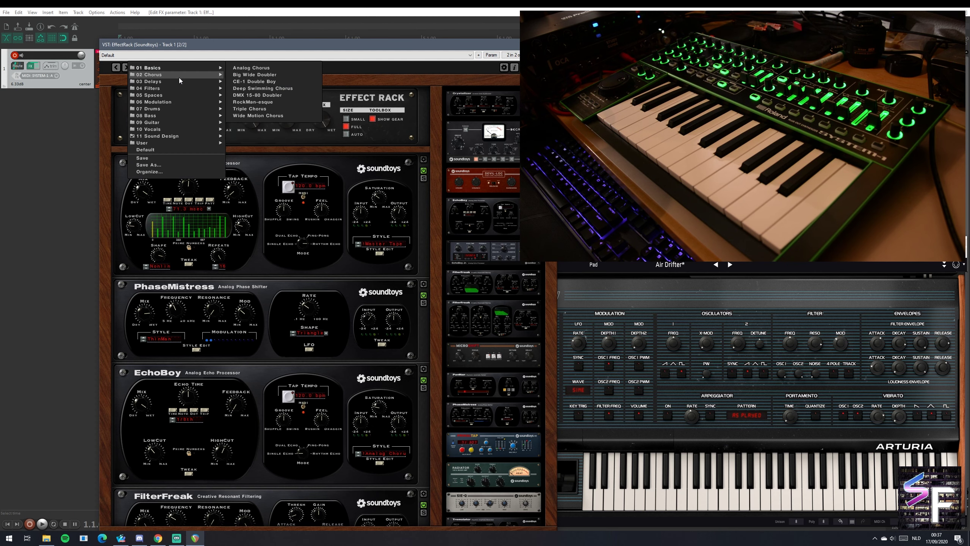
click(179, 150)
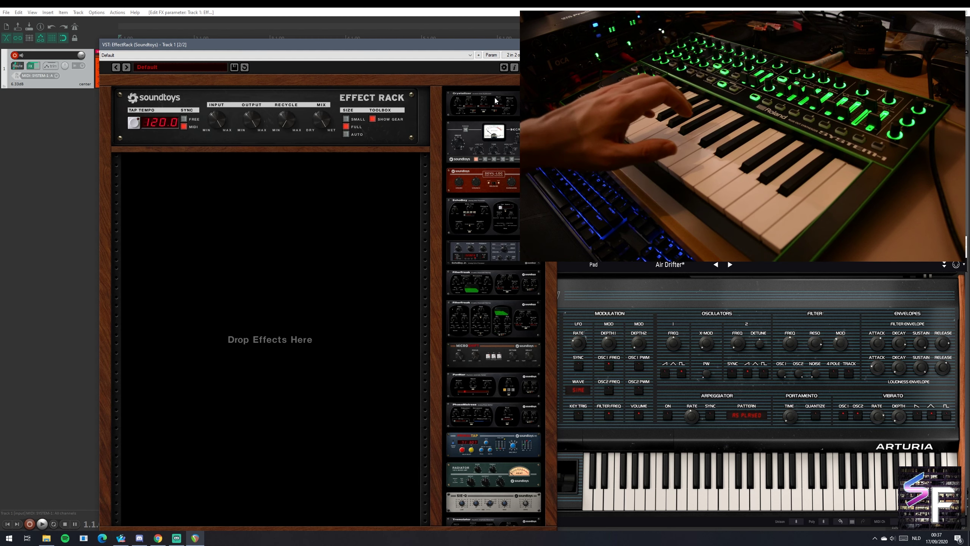
Add a Crystallizer module switched to Forward to the empty rack, and place an EchoBoy module below it.
drag(495, 100, 265, 176)
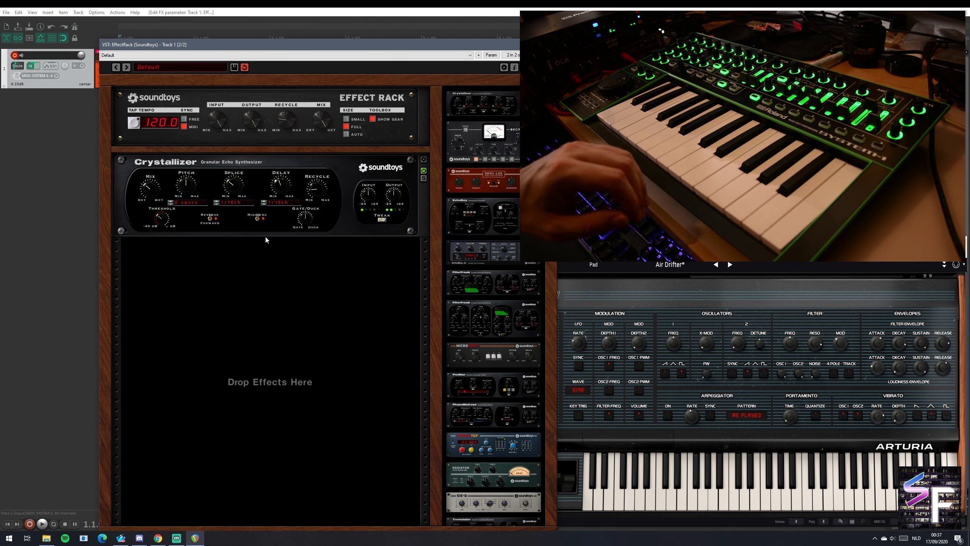
click(211, 226)
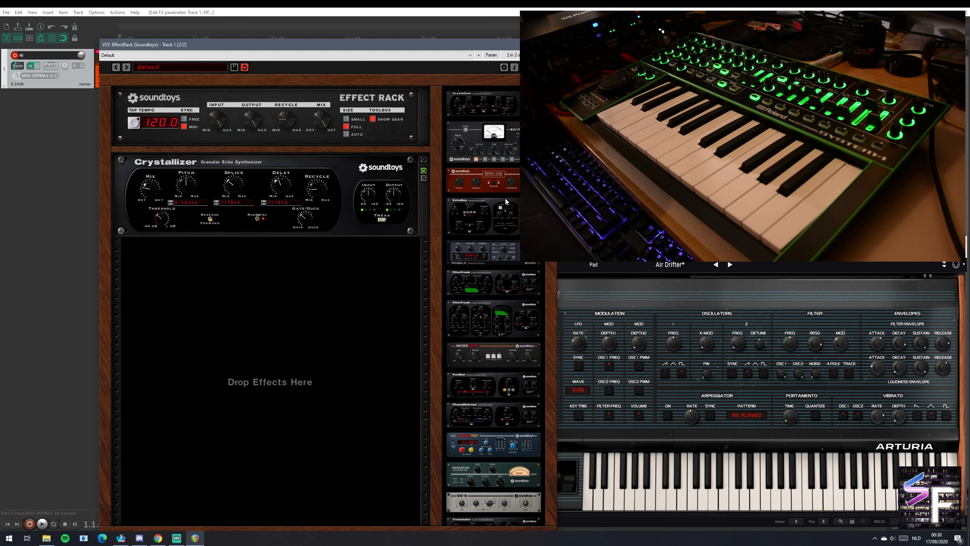
drag(502, 224, 267, 336)
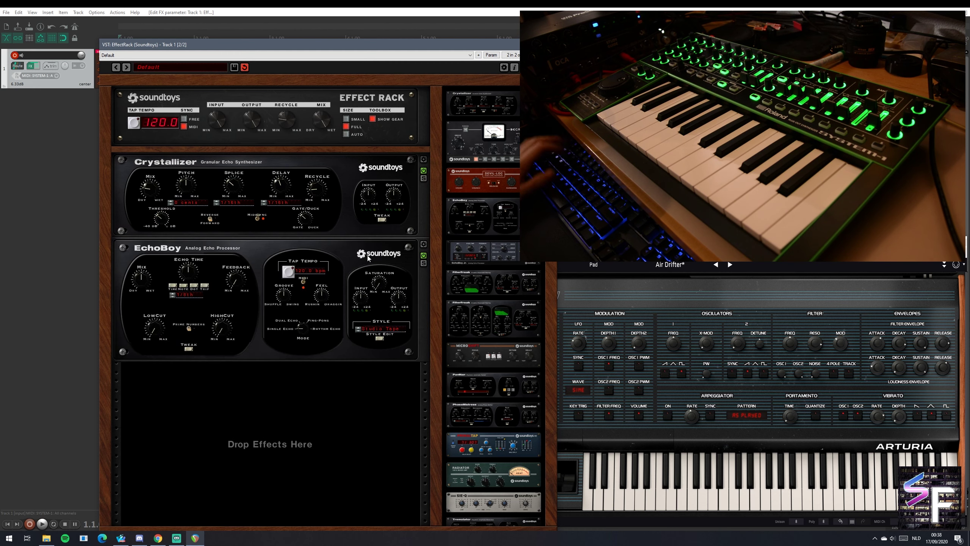
click(423, 244)
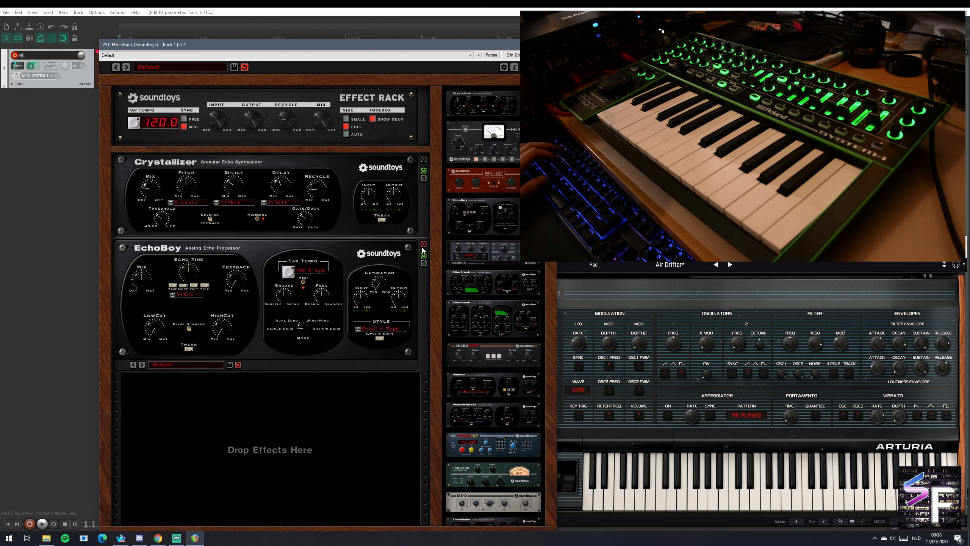
click(168, 364)
mouse_move(221, 323)
mouse_move(205, 276)
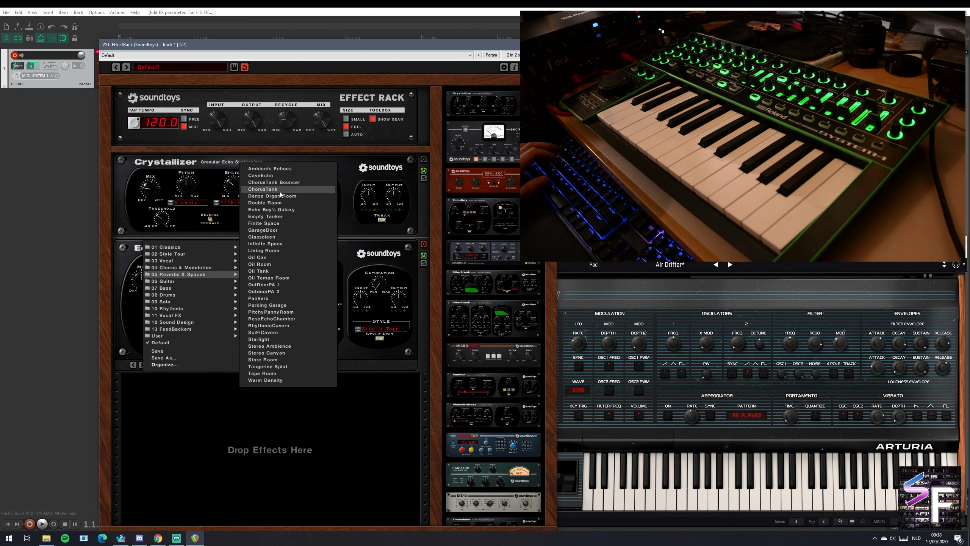
click(288, 209)
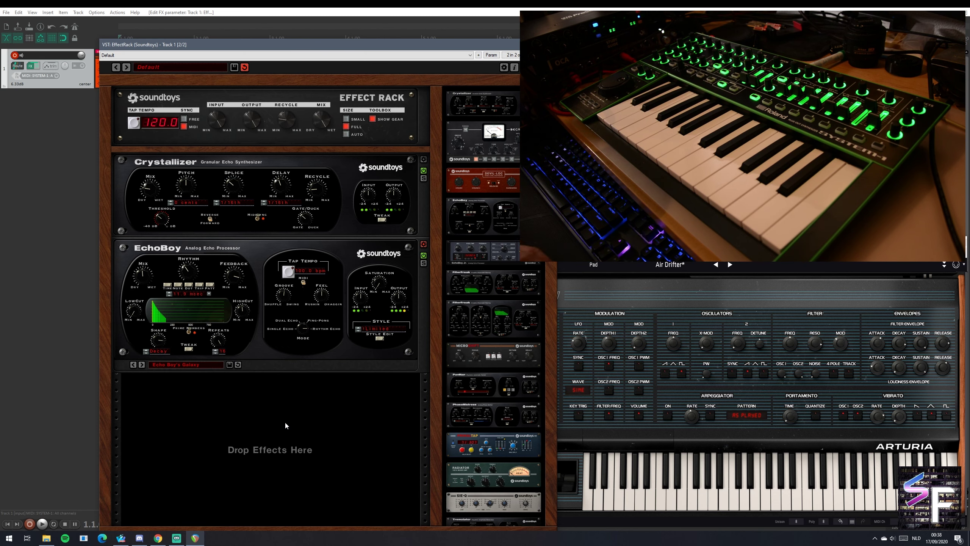
Add the dual-filter FilterFreak module below EchoBoy and load its Stepped Rhythm preset from 02 Rhythmic.
scroll(512, 390, down, 2)
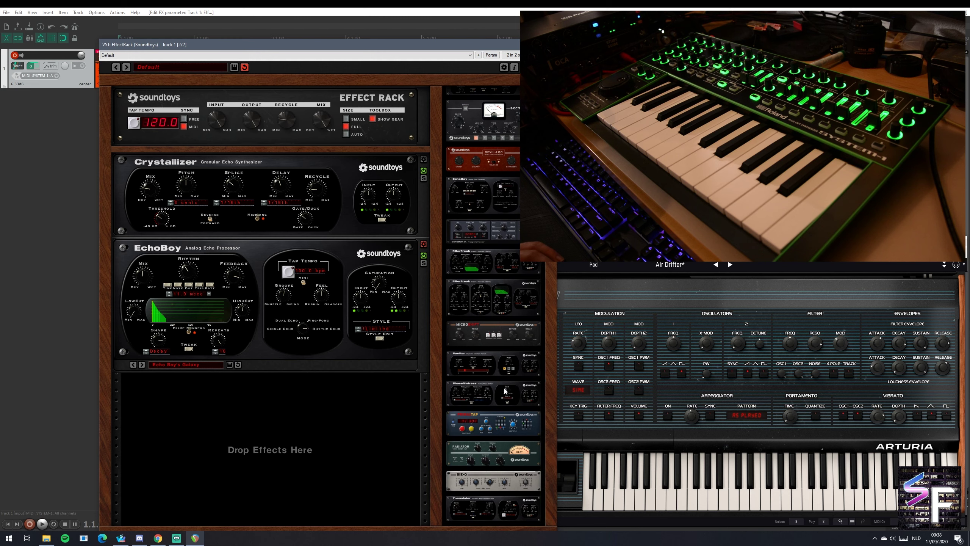
drag(491, 291, 422, 373)
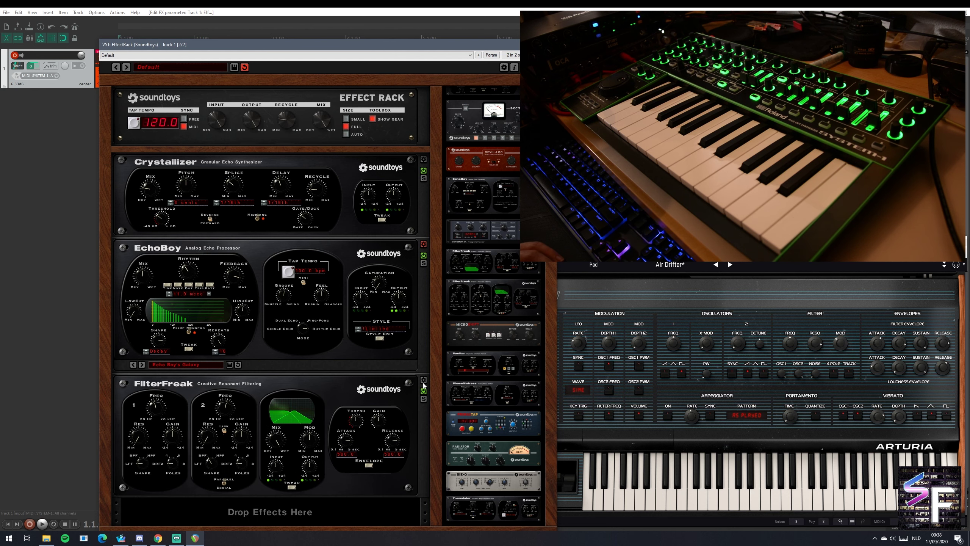
click(184, 499)
mouse_move(195, 462)
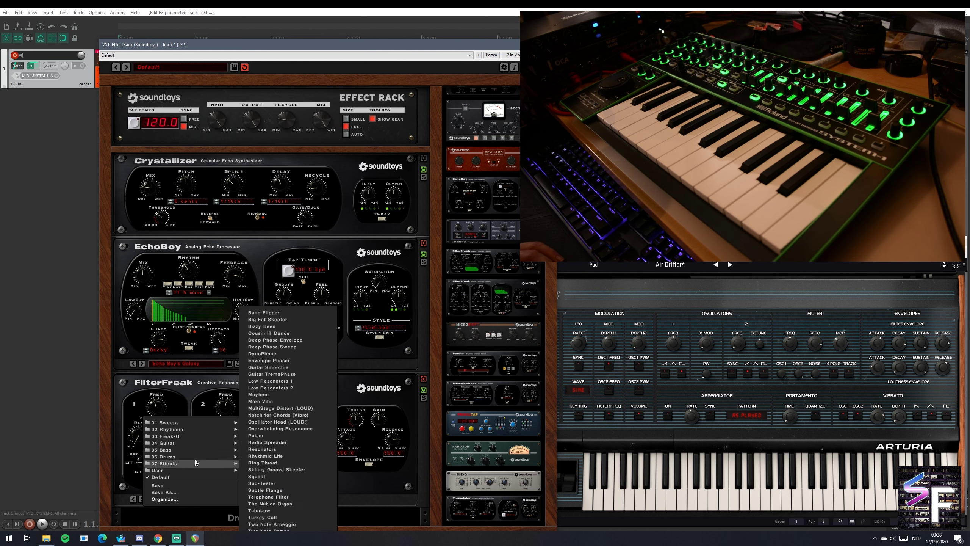
mouse_move(214, 427)
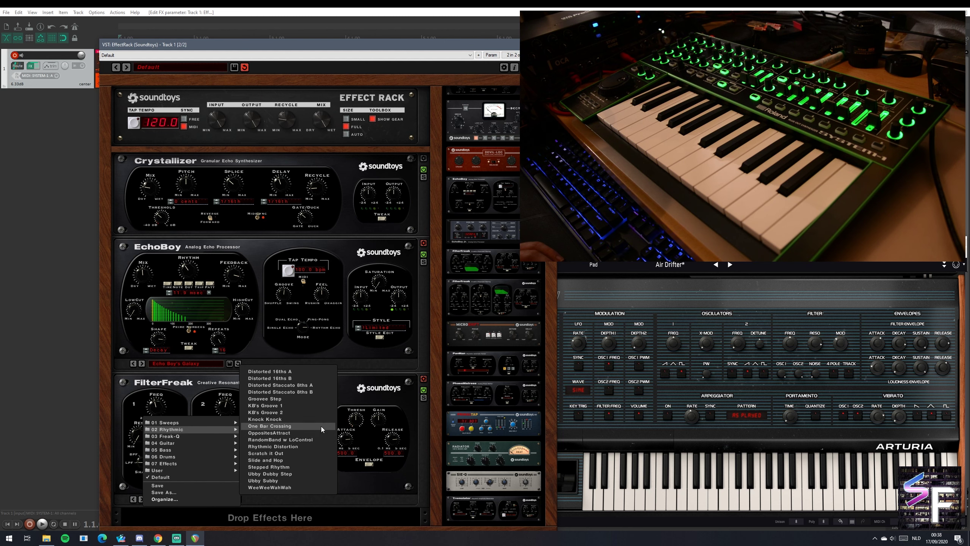
click(302, 467)
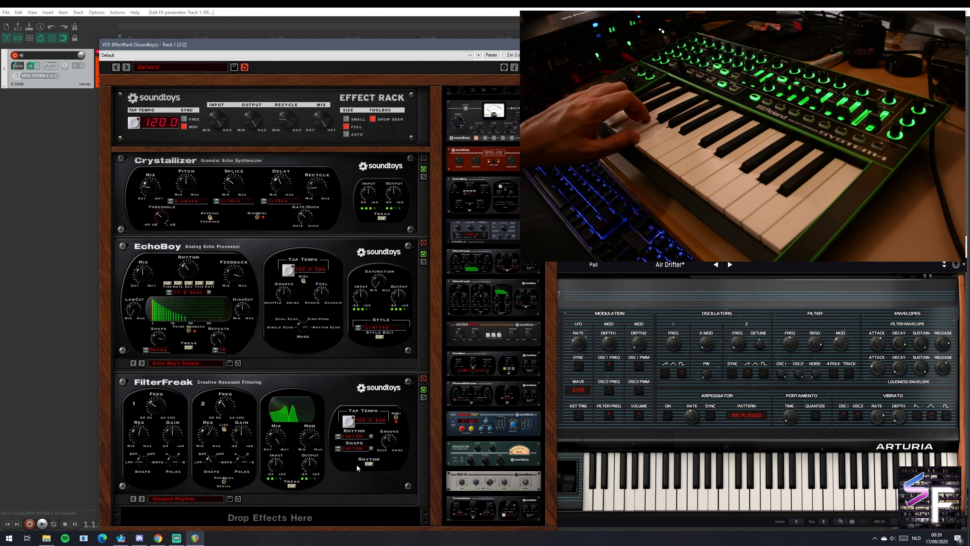
Add an EchoBoy Jr. module at the end of the chain after FilterFreak and try out its echo controls.
drag(267, 246, 212, 520)
drag(309, 522, 347, 520)
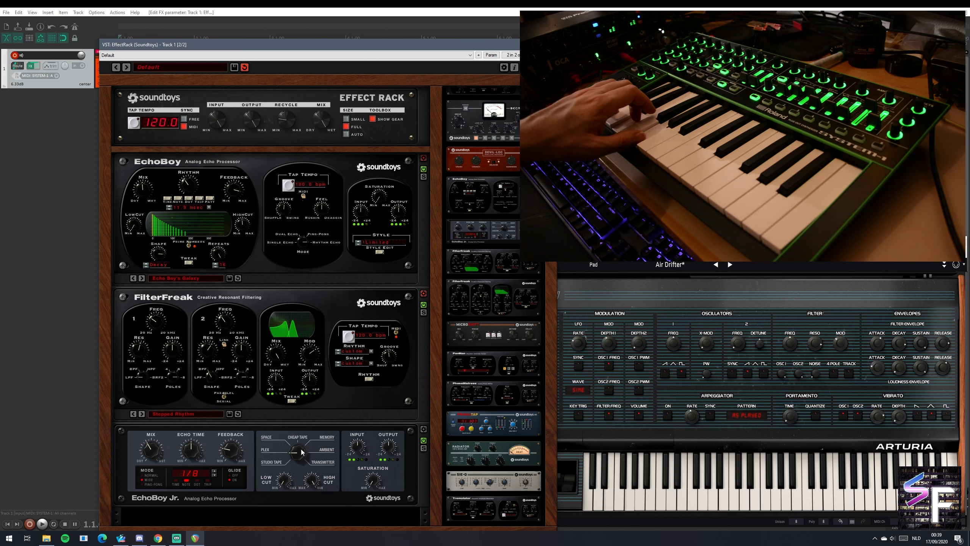
drag(301, 449, 340, 487)
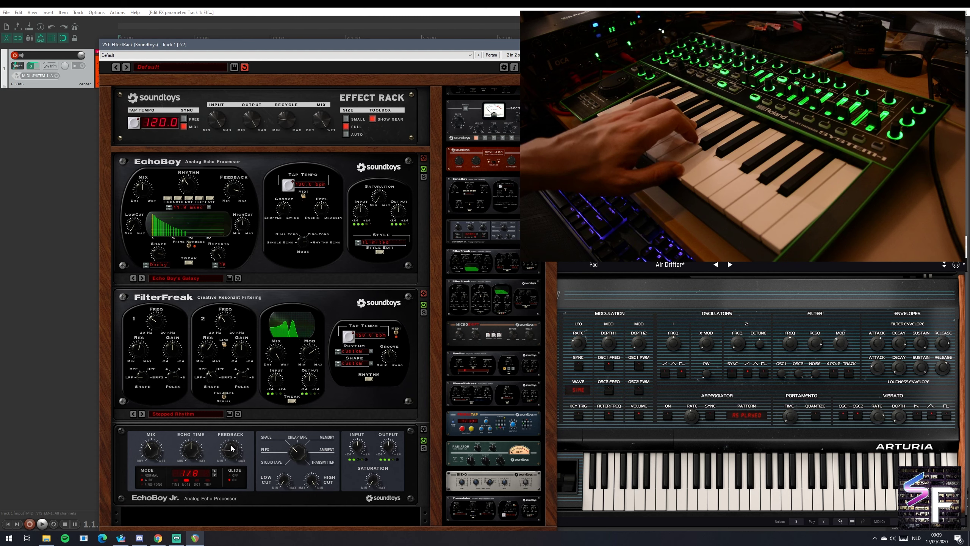
drag(288, 126, 295, 127)
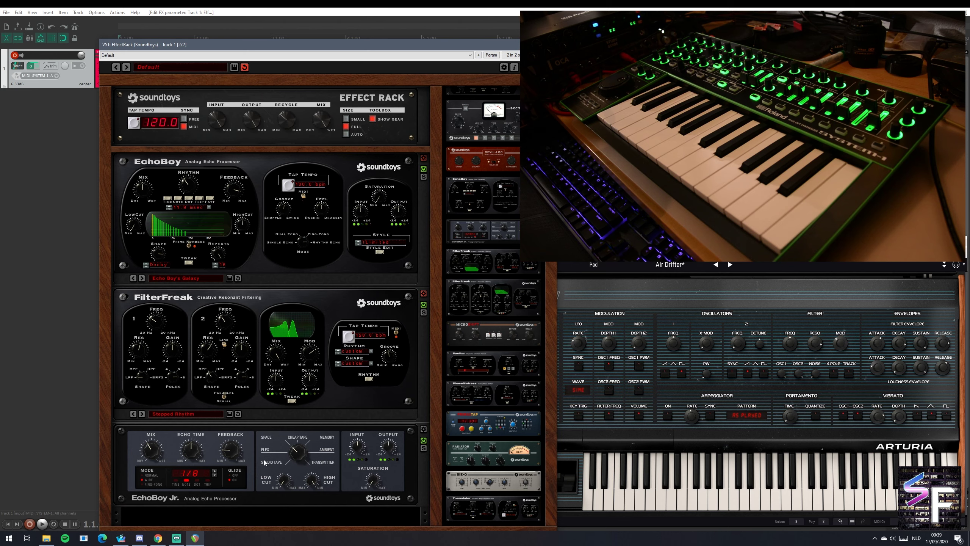
Reorder the chain so that EchoBoy sits below FilterFreak and above EchoBoy Jr.
scroll(275, 195, up, 3)
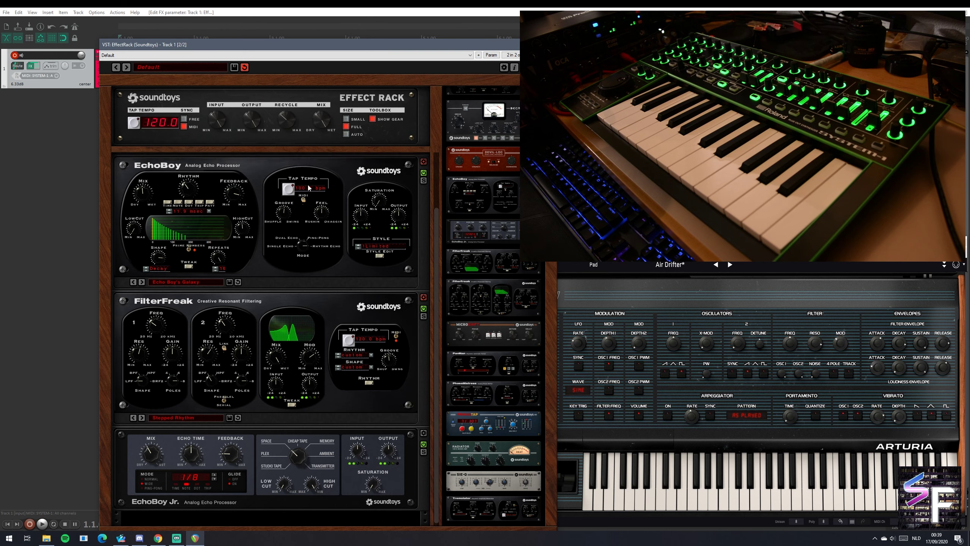
scroll(268, 208, up, 3)
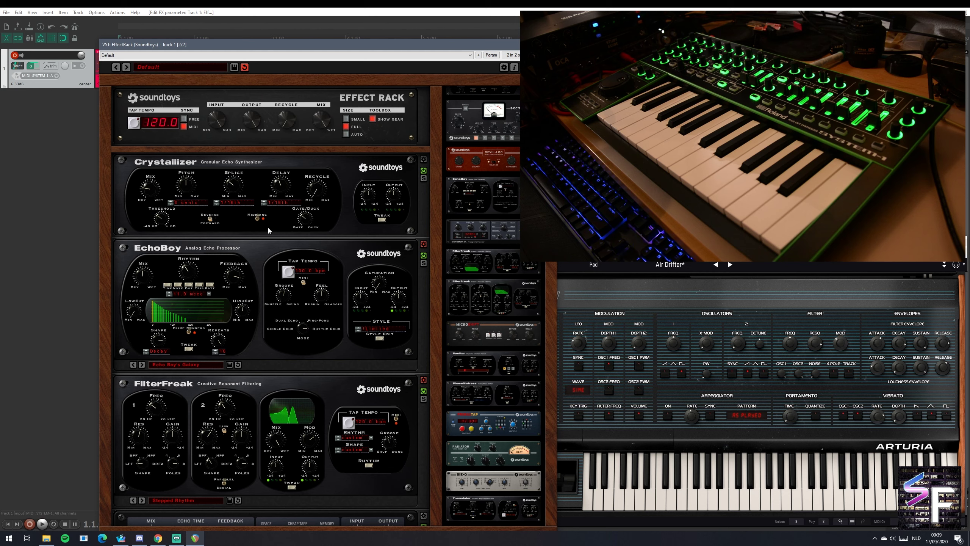
drag(253, 277, 187, 455)
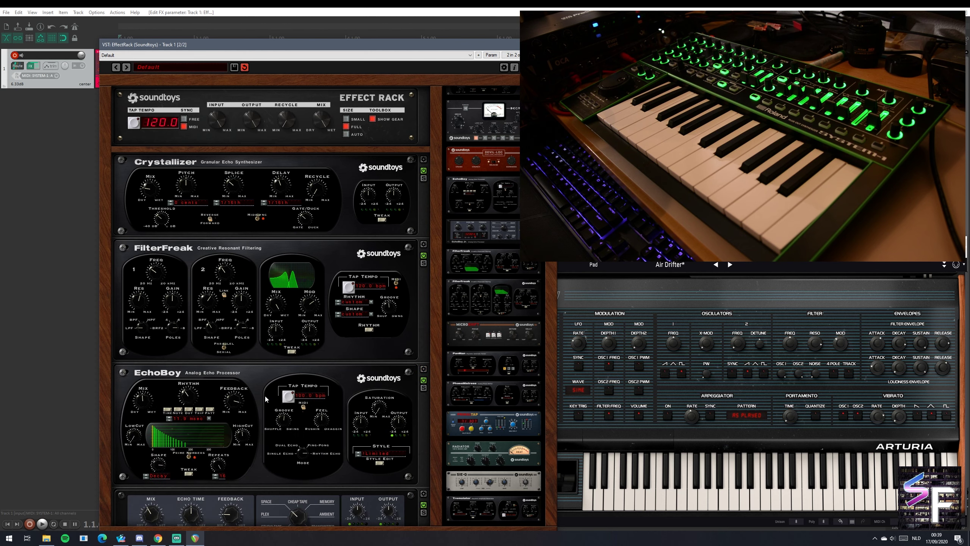
scroll(235, 270, down, 1)
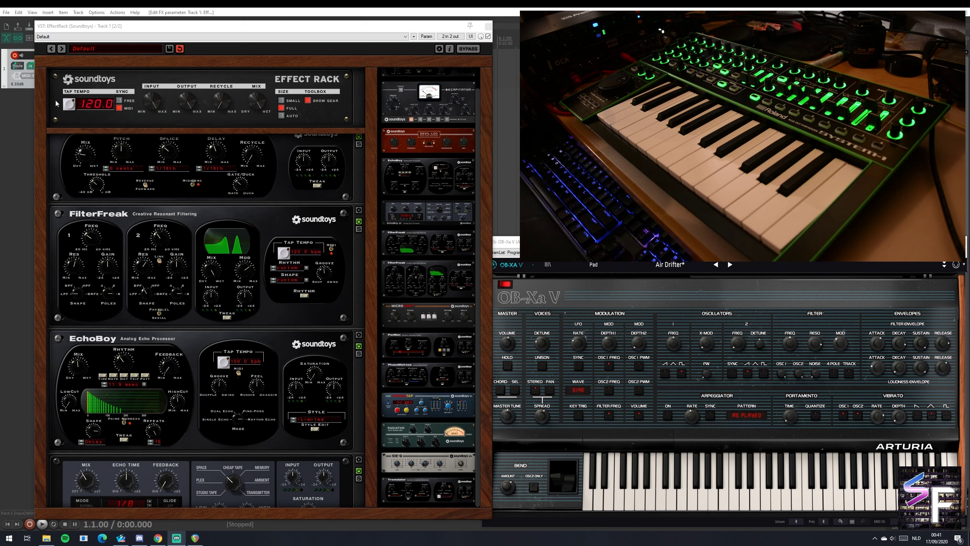
Browse the rack's 04 Filters and 01 Basics preset categories, moving the Effect Rack window clear of the OB-Xa V.
click(108, 48)
mouse_move(115, 70)
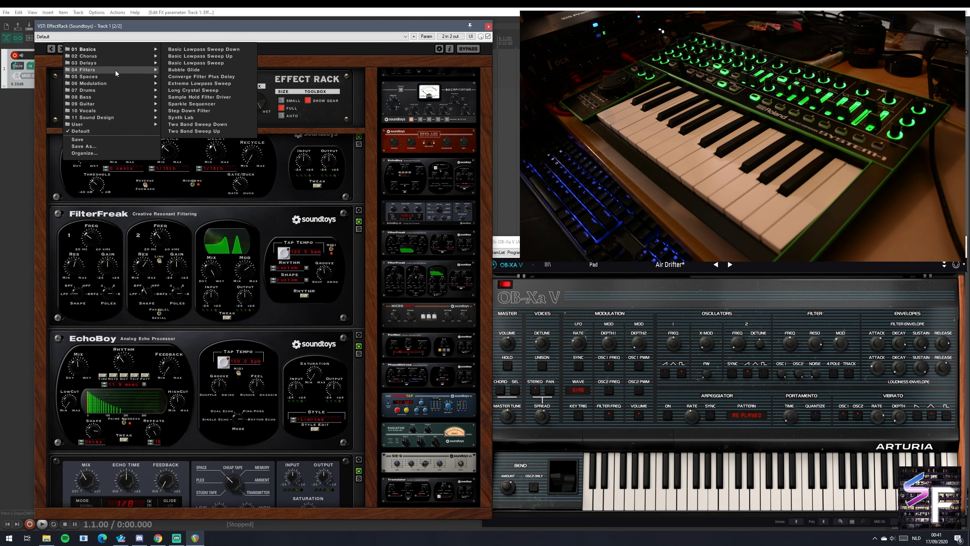
mouse_move(97, 48)
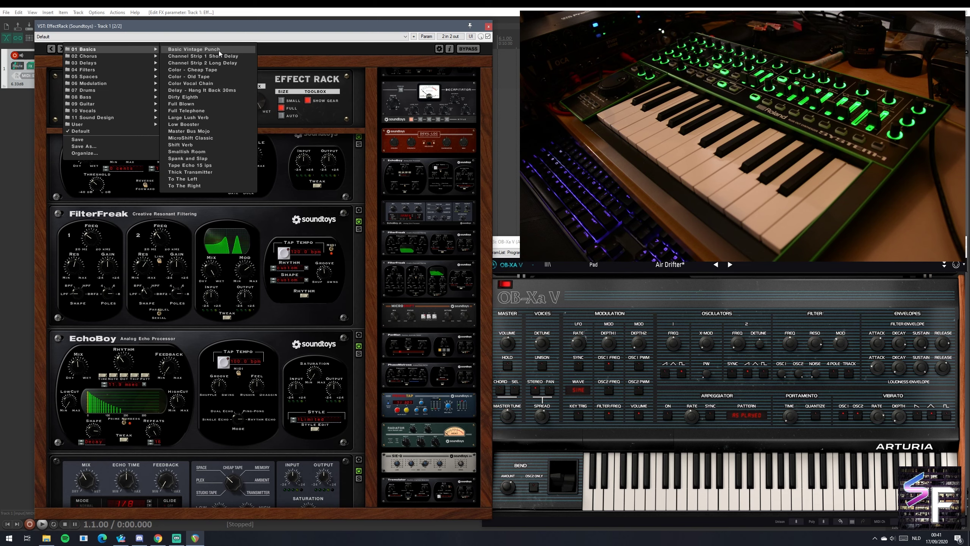
drag(259, 27, 240, 29)
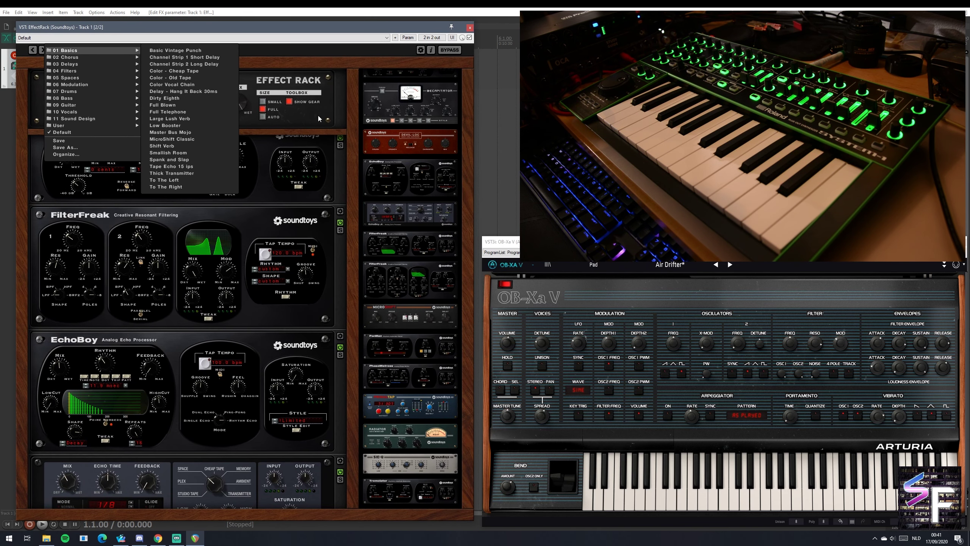
click(337, 91)
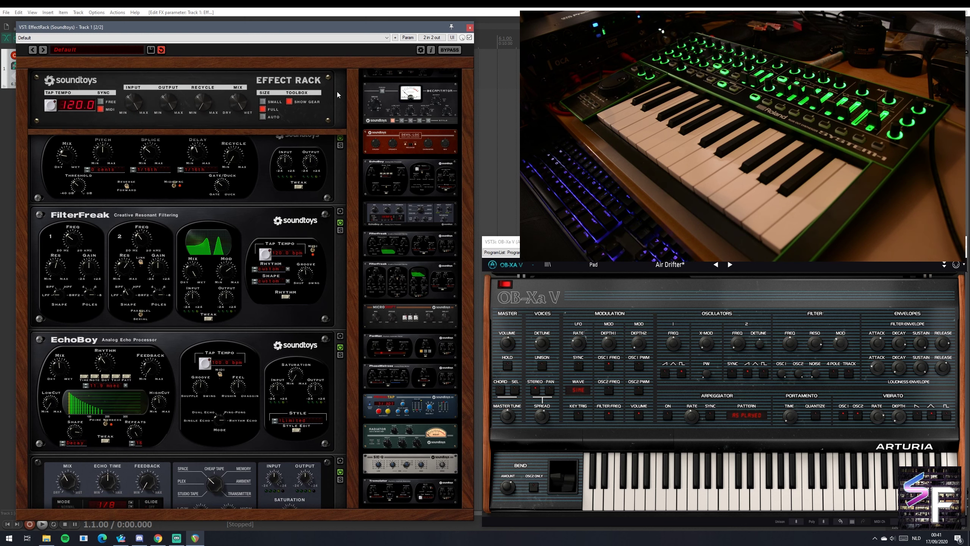